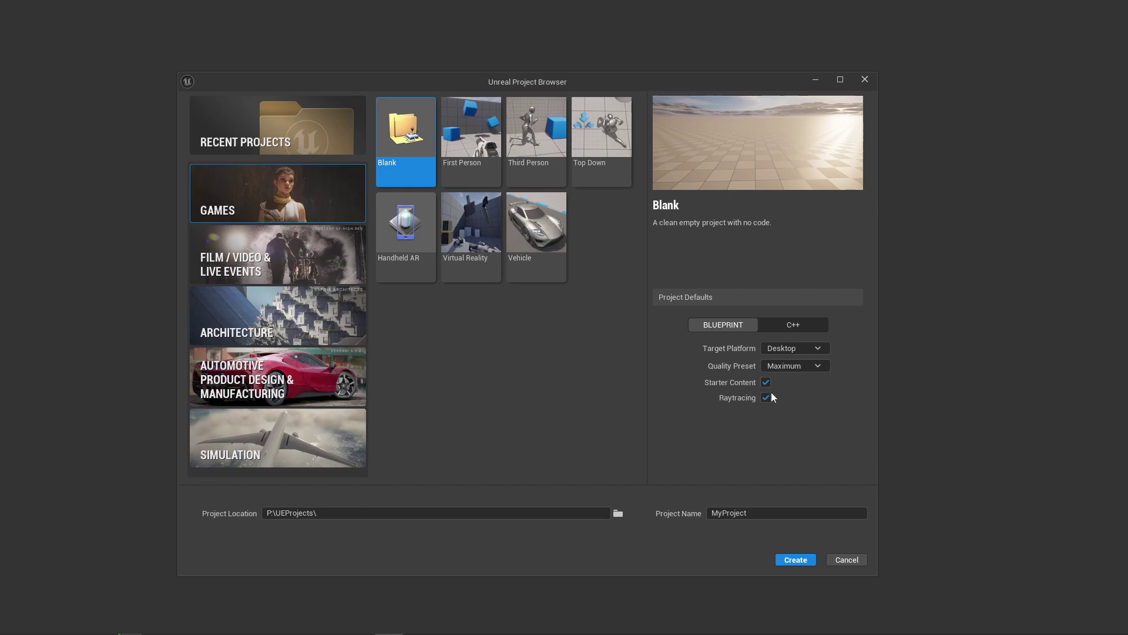
Create a Blank games project named UnderstandingUnreal
double_click(750, 513)
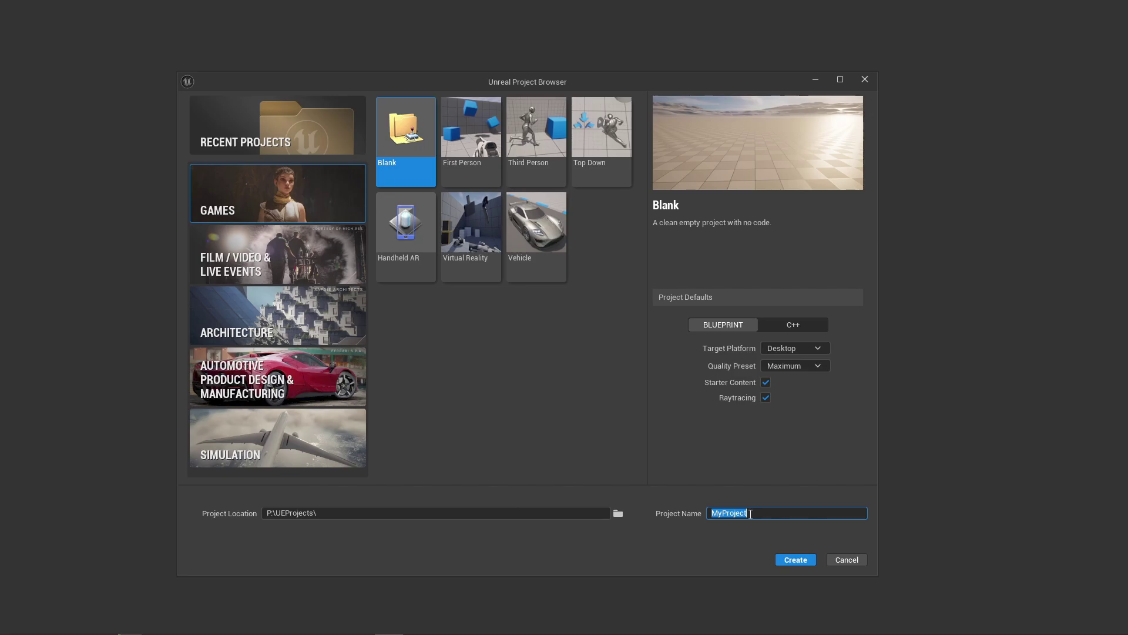
type("UnderstandingUnreal")
left_click(794, 560)
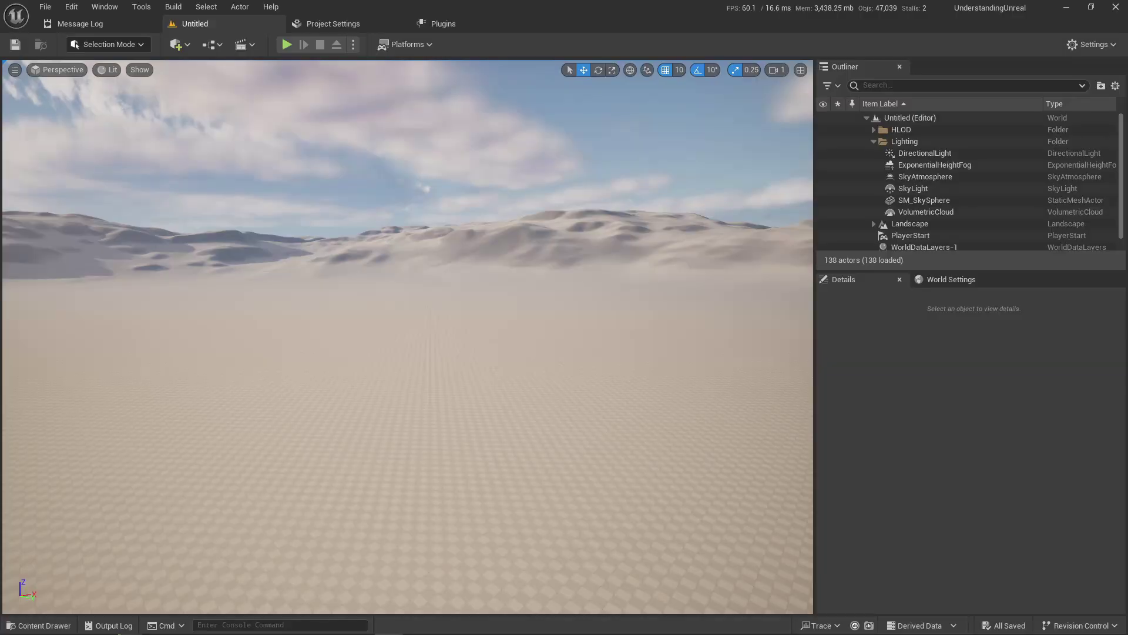
Look around the default open world level and examine its landscape and individual landscape sections
right_click_drag(487, 329, 508, 343)
scroll(452, 364, "up", 4)
key("w")
scroll(517, 388, "up", 2)
left_click(505, 382)
left_click(188, 365)
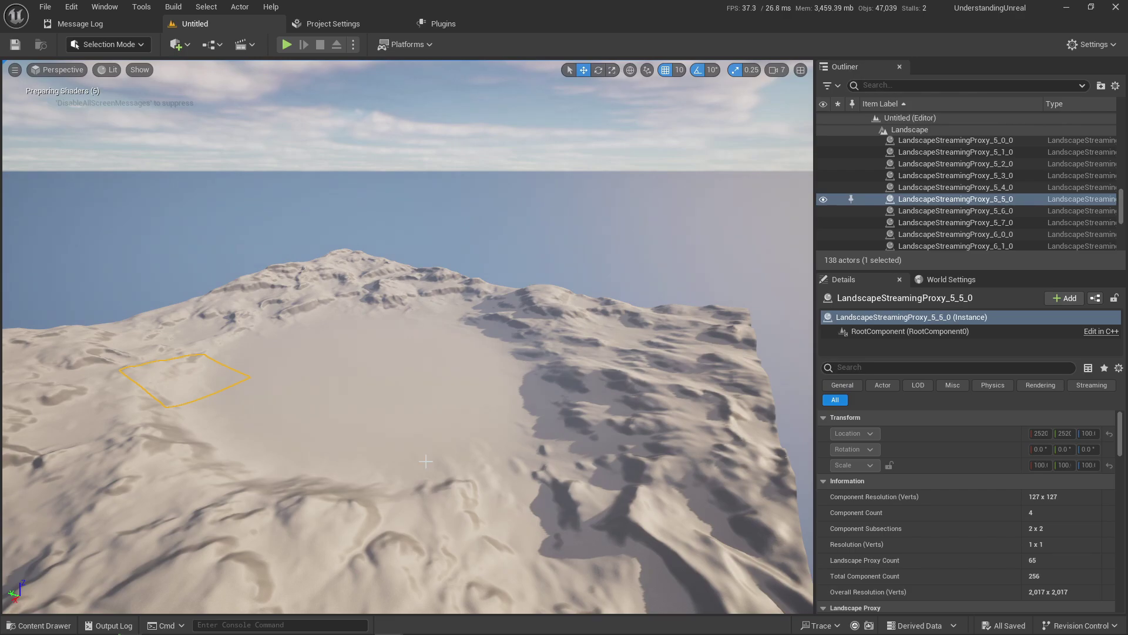
left_click(244, 553)
mouse_move(236, 546)
right_mouse_down()
mouse_move(258, 552)
mouse_move(244, 555)
mouse_move(244, 579)
mouse_move(244, 541)
right_mouse_up()
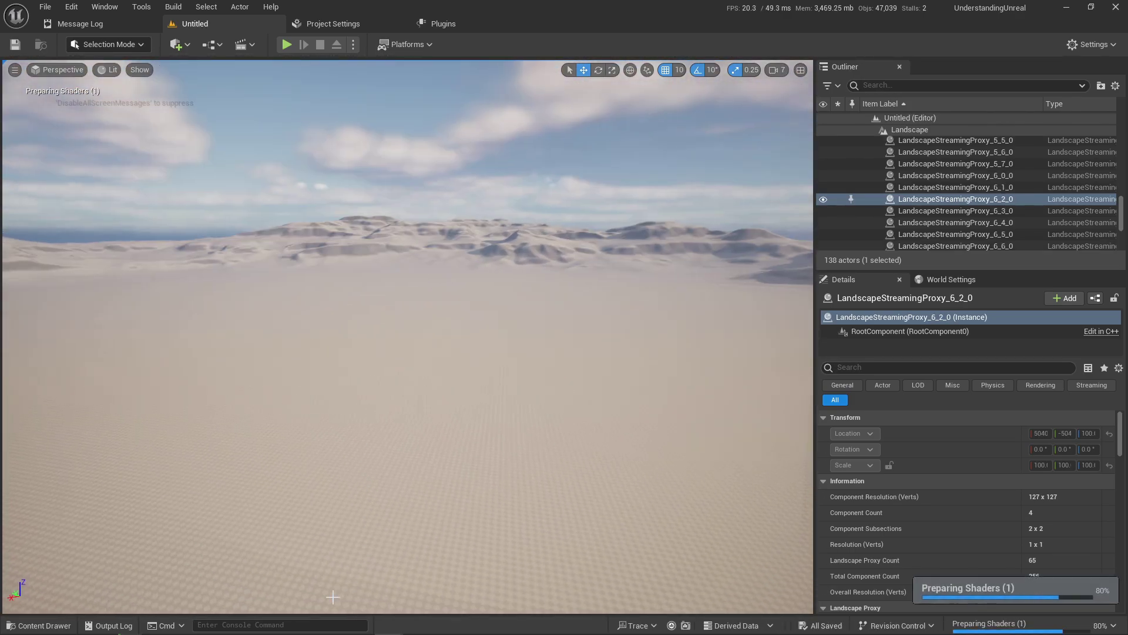
Open the option for adding a feature or content pack to the project's content
left_click(41, 625)
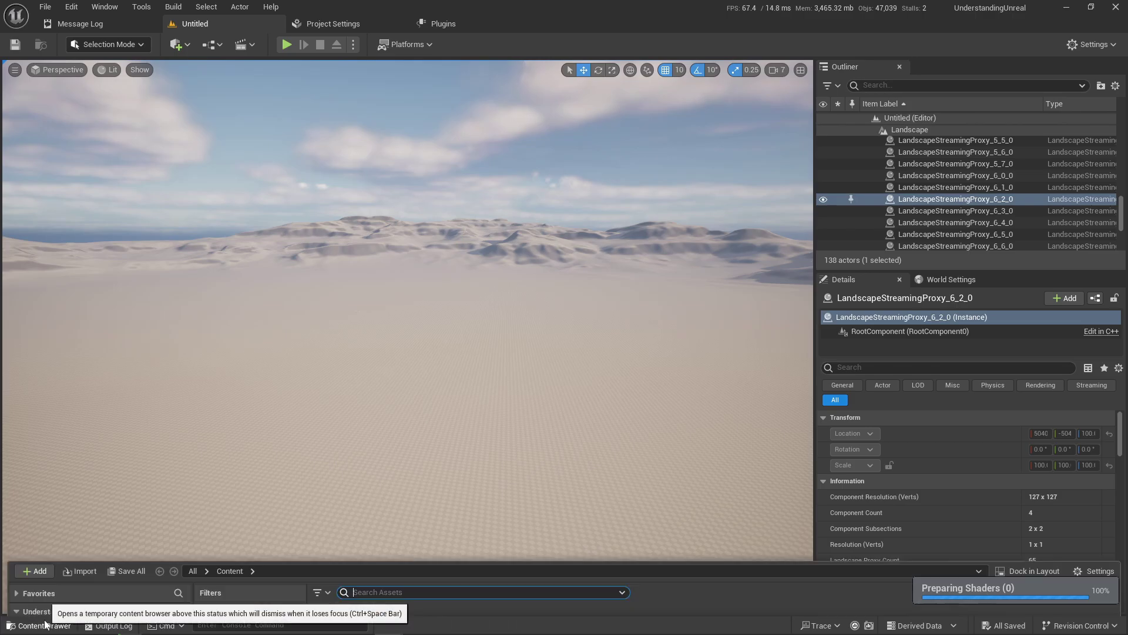
left_click(32, 347)
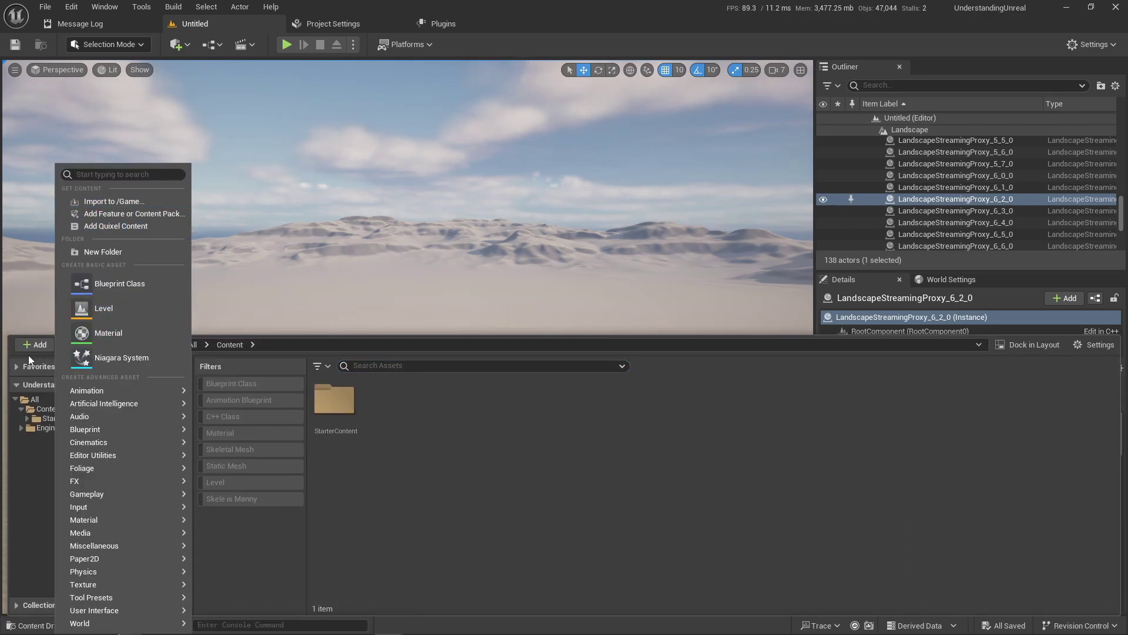
left_click(147, 214)
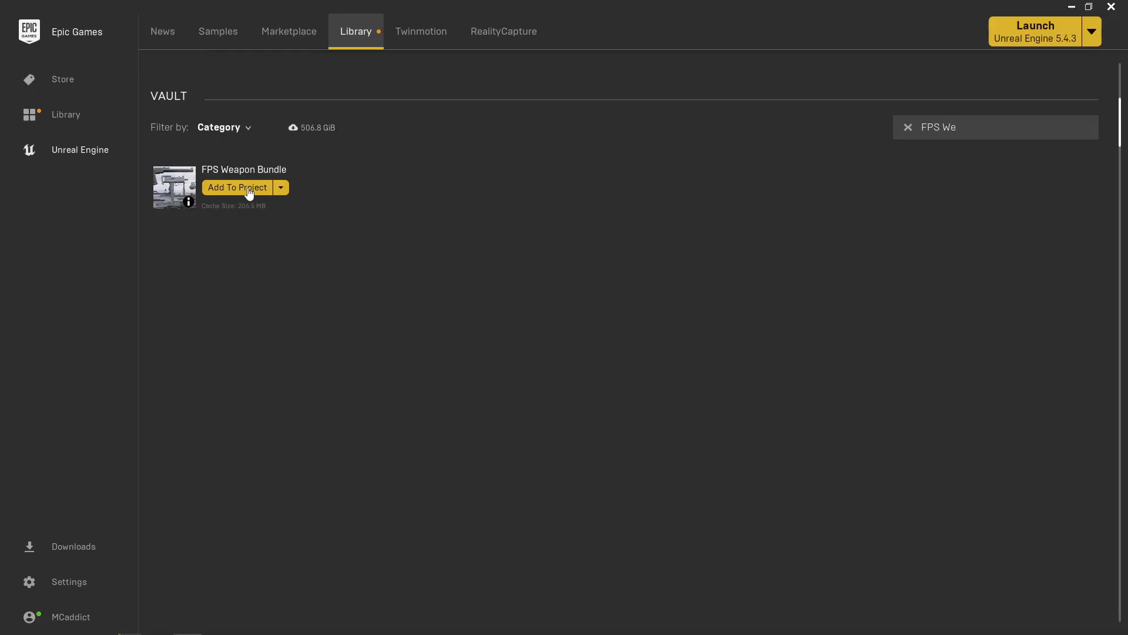
In the Epic Games Launcher, add the FPS Weapon Bundle and Mannequins Pack to the UnderstandingUnreal project, replacing existing Mannequins files
left_click(249, 188)
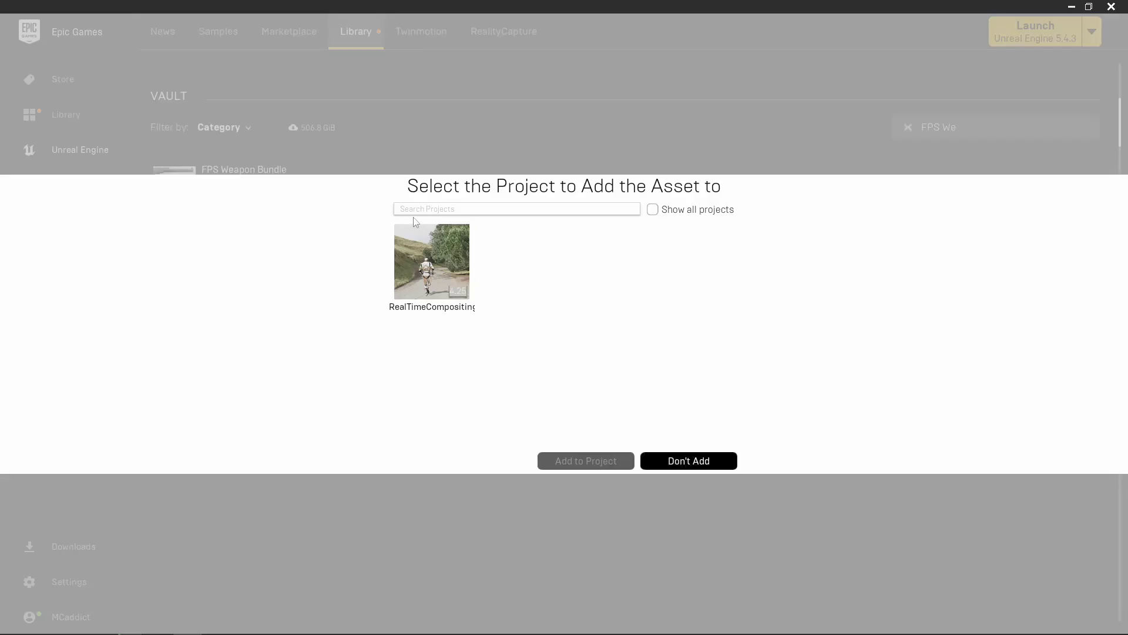
type("Under")
left_click(431, 261)
left_click(488, 438)
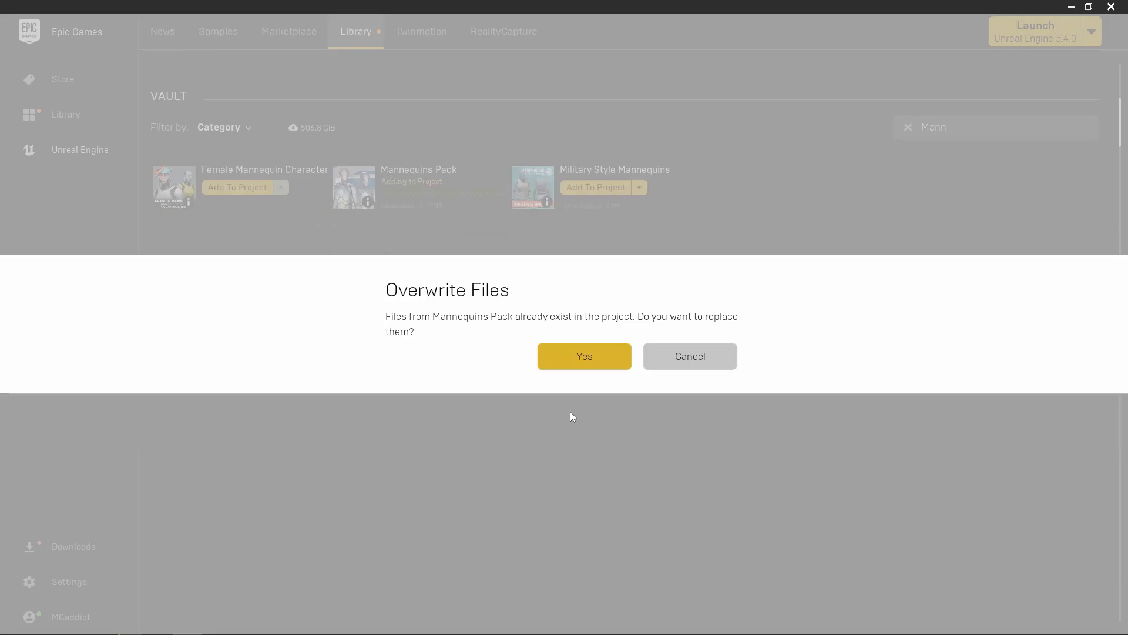
left_click(565, 358)
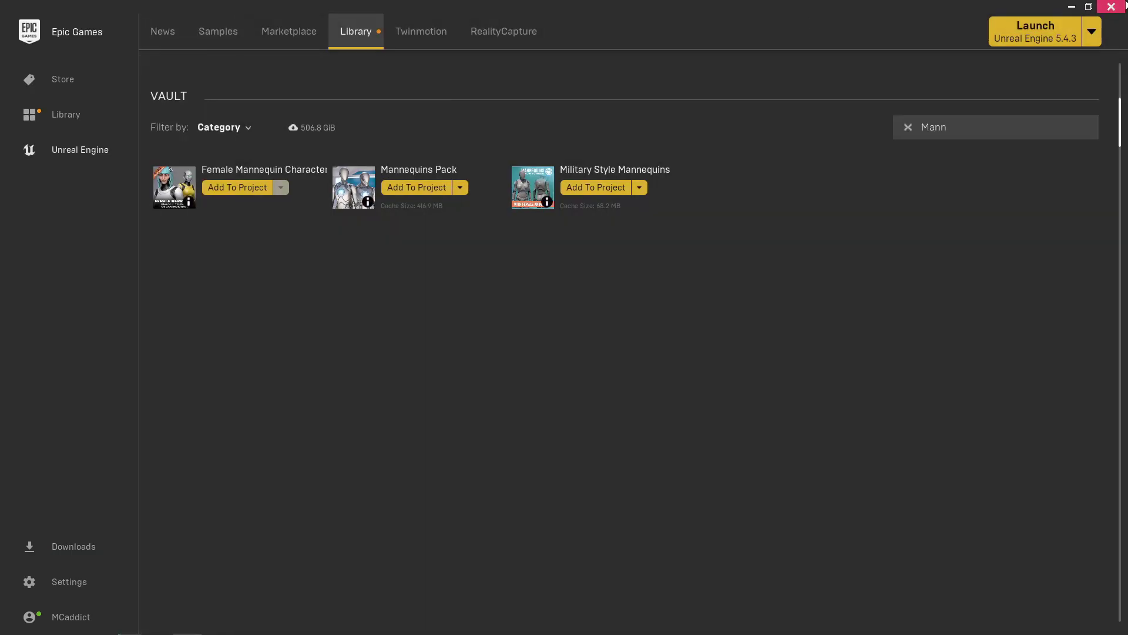
left_click(1111, 6)
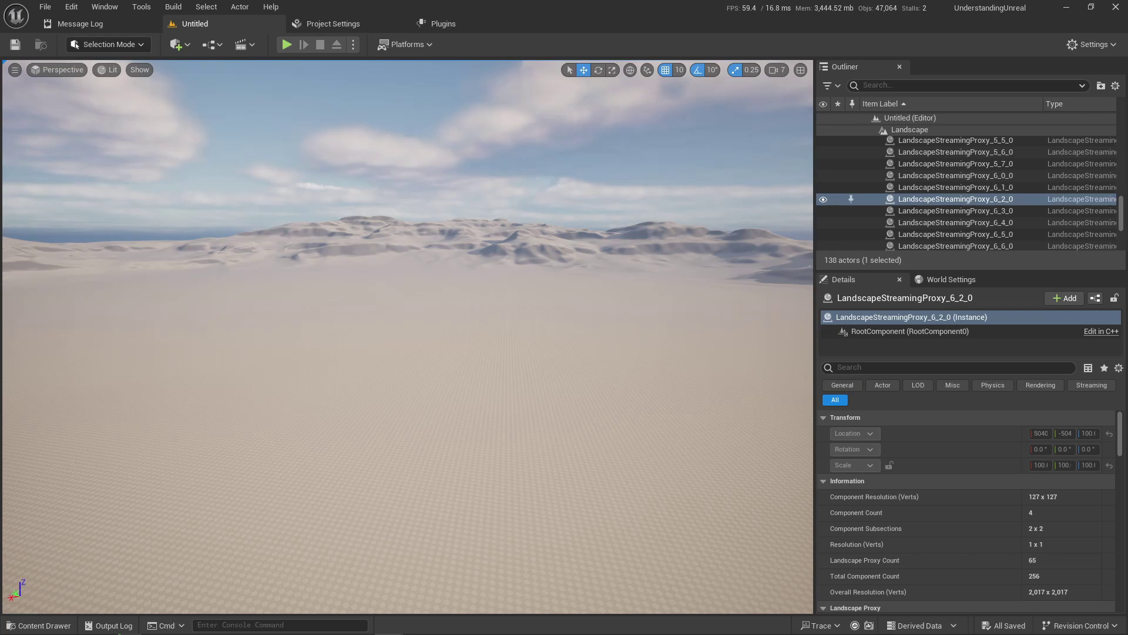
Browse the FPS_Weapon_Bundle weapon meshes in the project content and inspect the SK_AR4 skeletal mesh
left_click(39, 625)
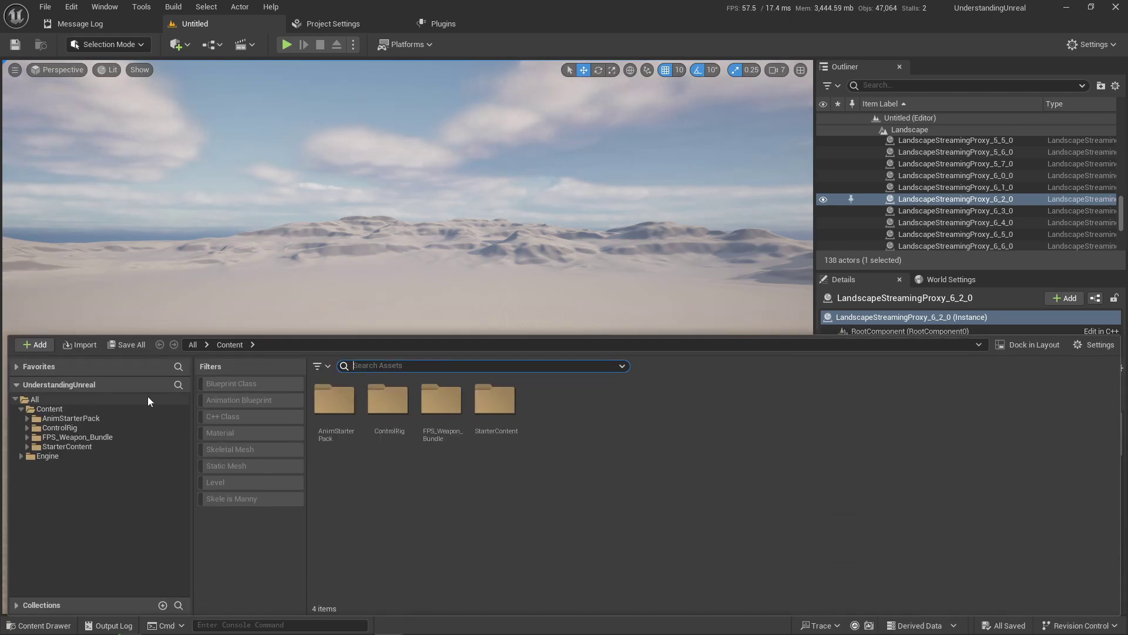
left_click(103, 409)
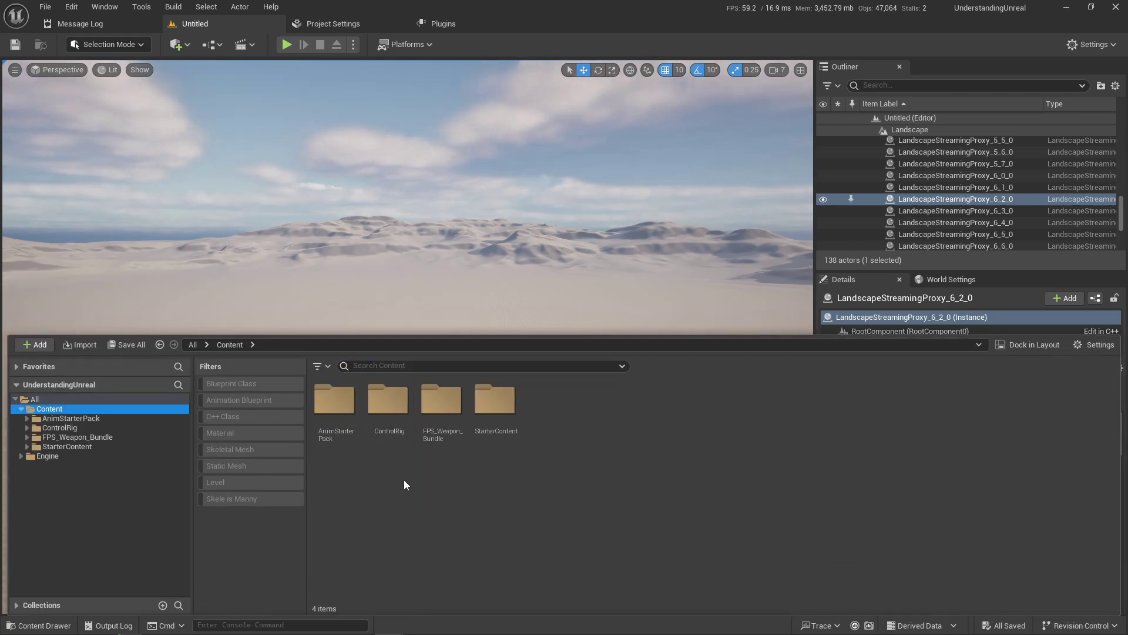
double_click(441, 429)
double_click(376, 429)
double_click(378, 432)
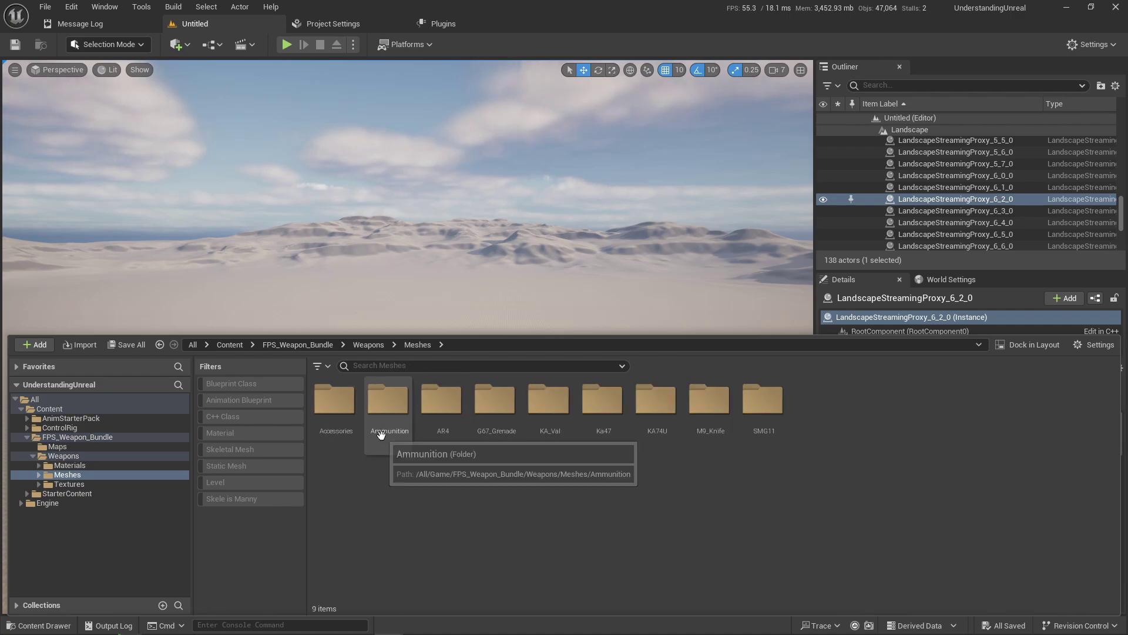
double_click(432, 435)
double_click(426, 450)
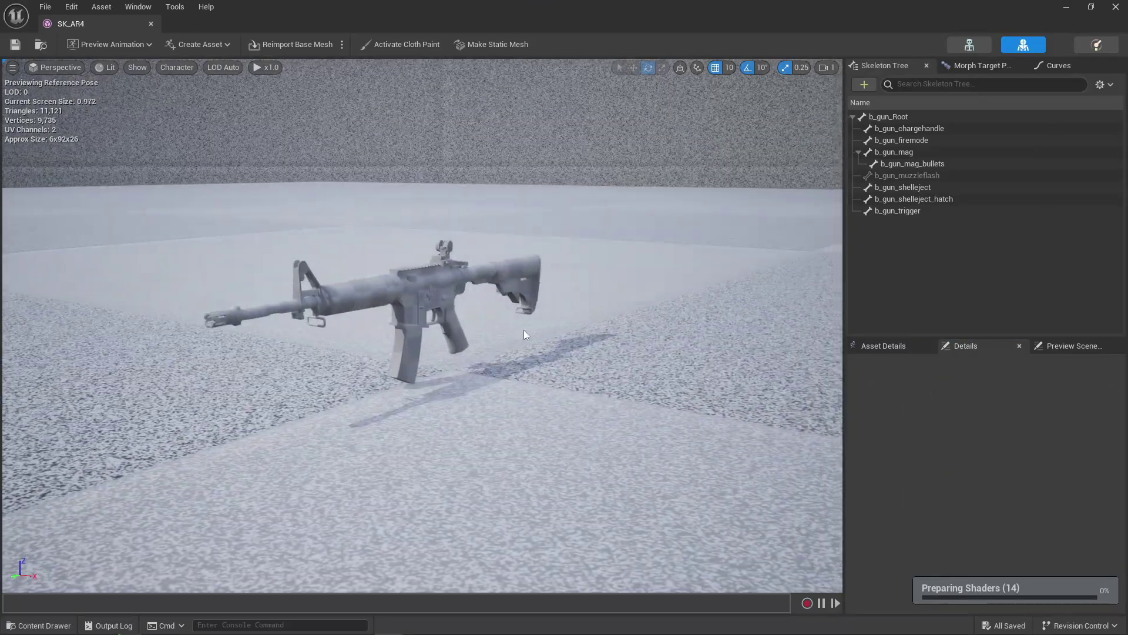
left_click(1116, 7)
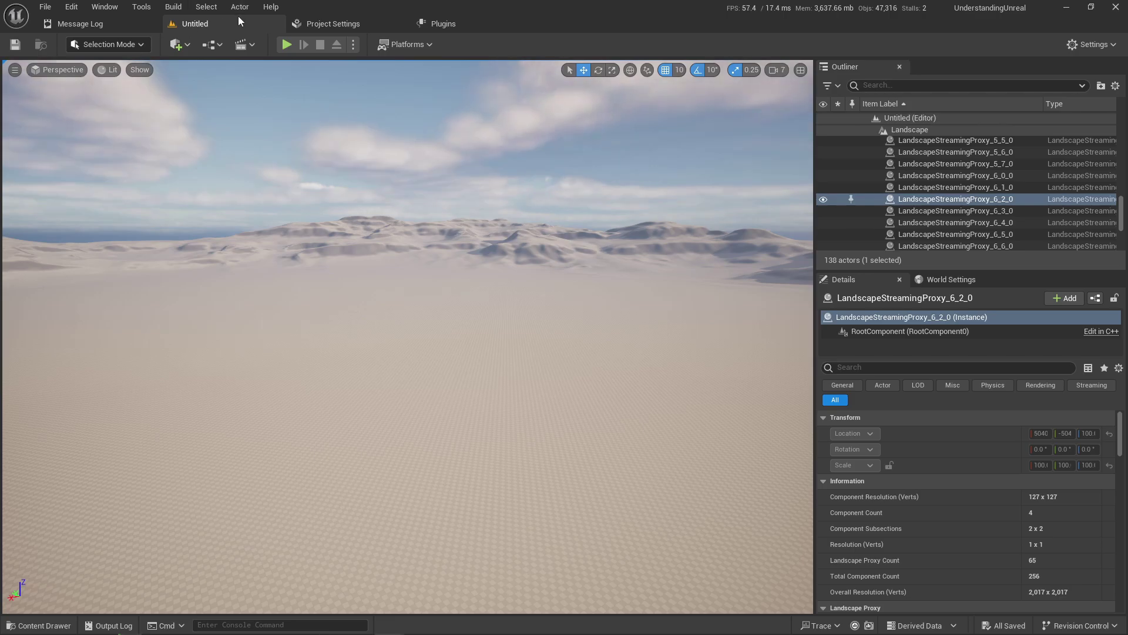
Move the level's tab ahead of the Message Log and open the project's Engine Input settings
left_click_drag(241, 25, 94, 29)
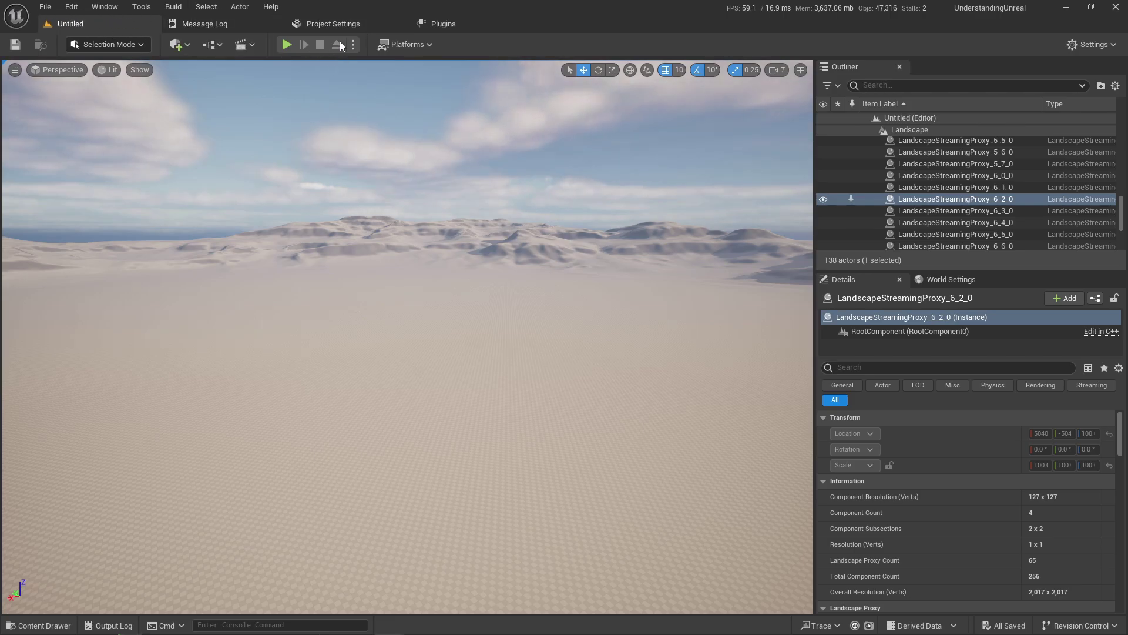
left_click(71, 7)
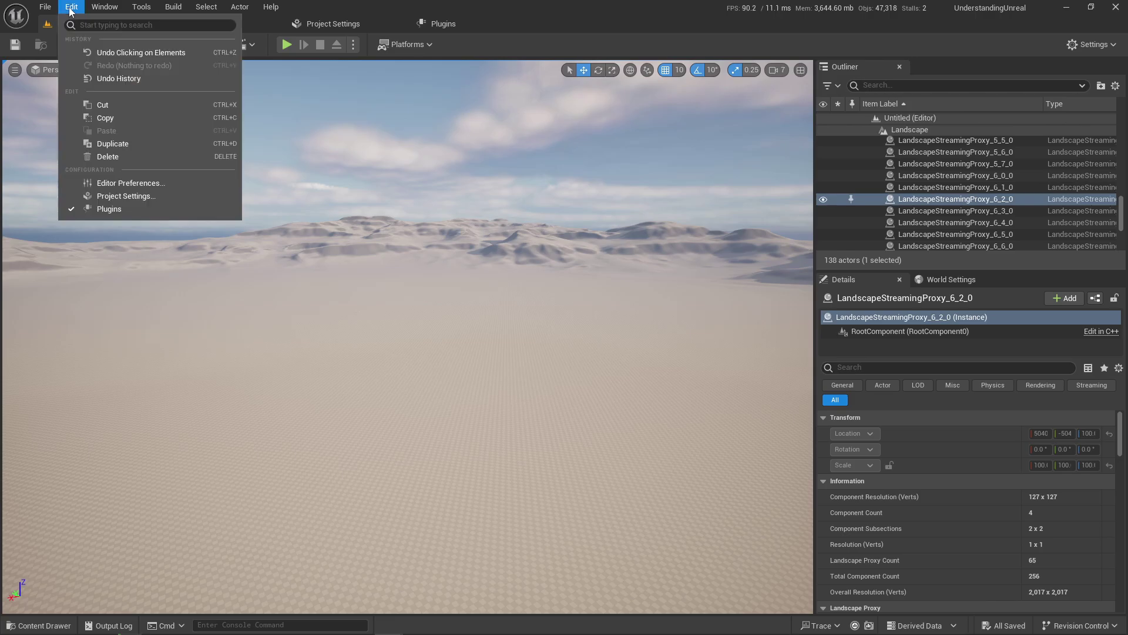
left_click(140, 197)
scroll(65, 571, "down", 4)
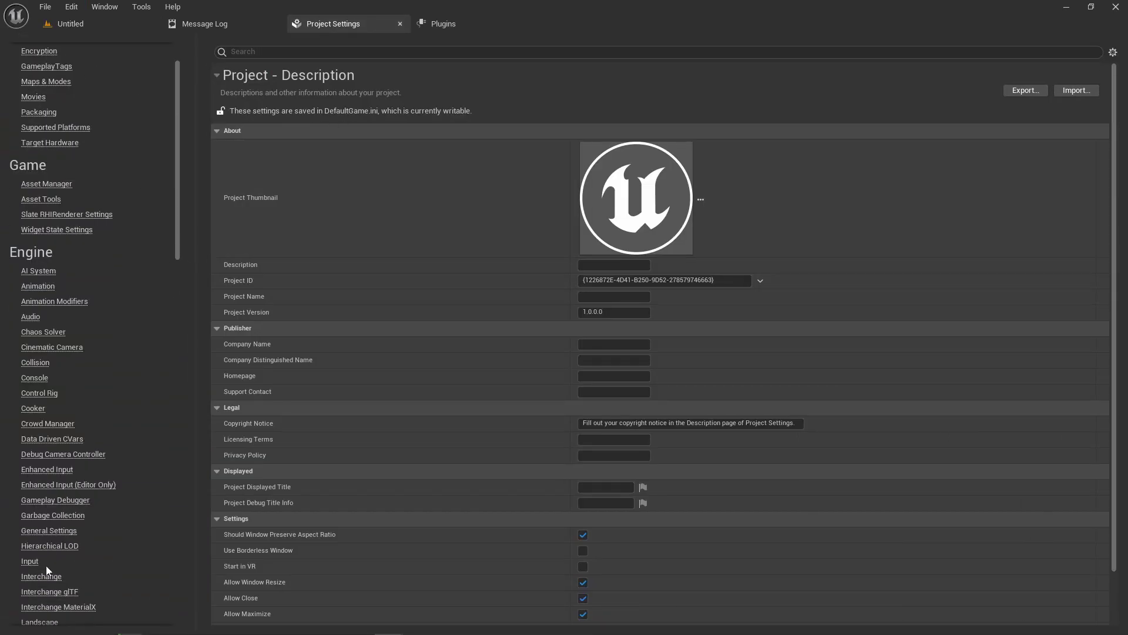
left_click(30, 505)
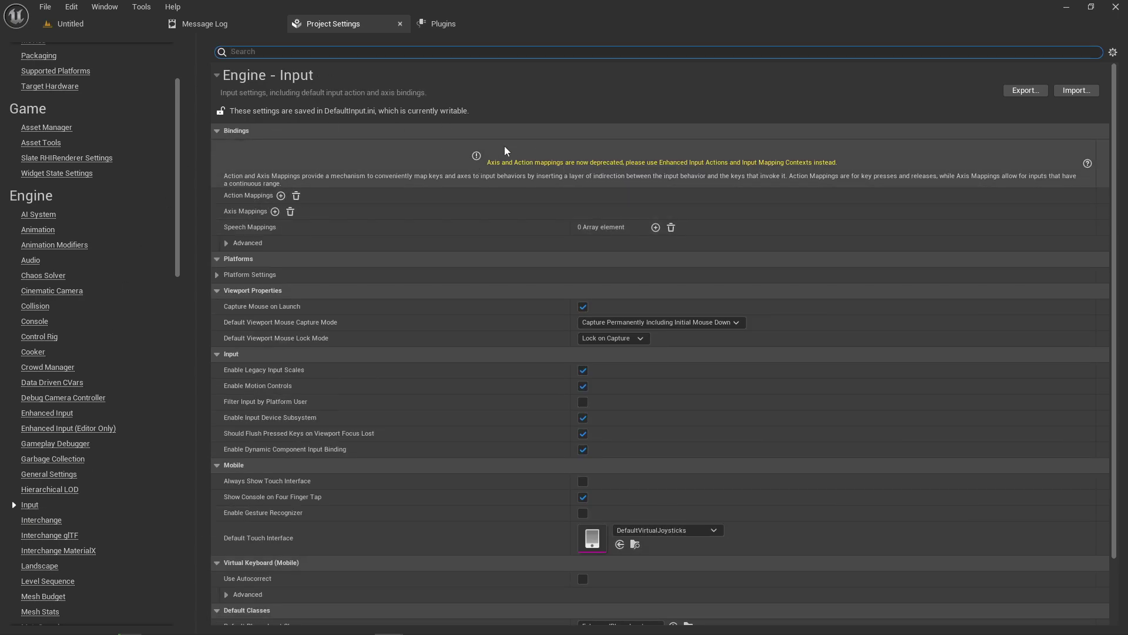
left_click(490, 169)
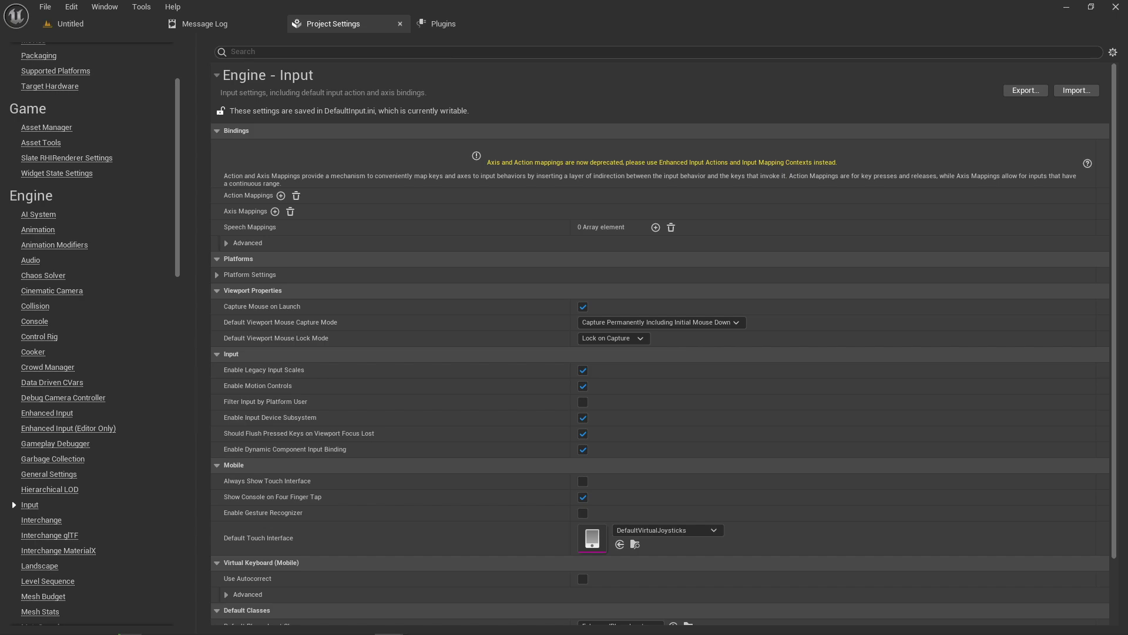
Add an axis mapping named MoveForward to the input bindings
left_click(275, 211)
left_click(226, 226)
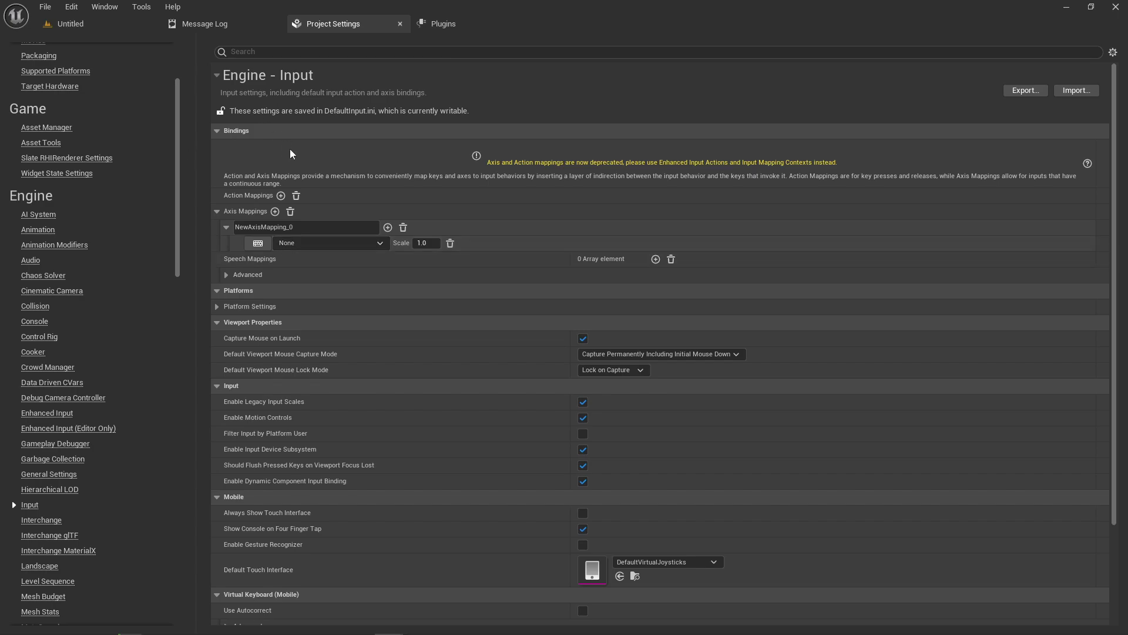
left_click(298, 227)
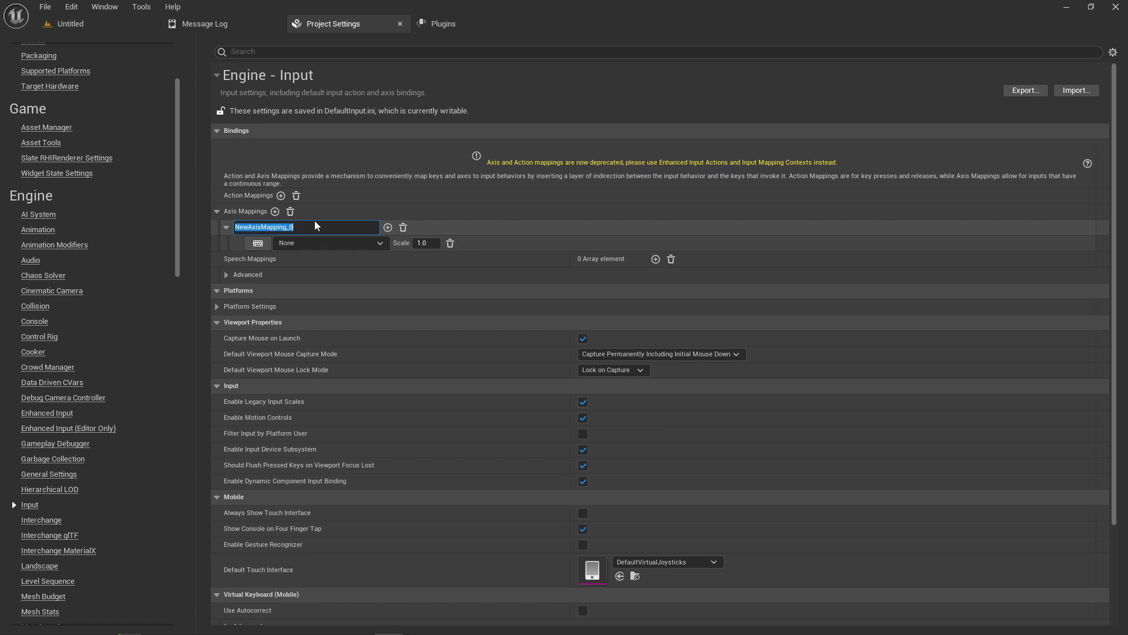
type("MoveForward")
Bind W and S to the MoveForward axis mapping, with a scale of -1 for S
left_click(388, 227)
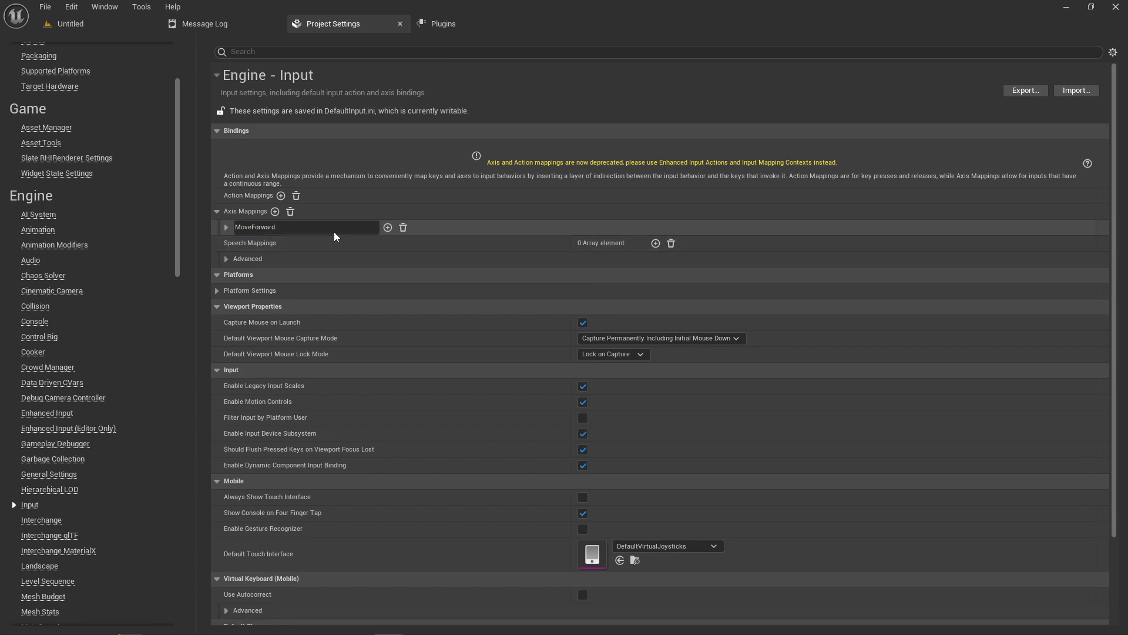
left_click(329, 243)
type("w")
key("Return")
left_click(329, 259)
type("s")
left_click(302, 475)
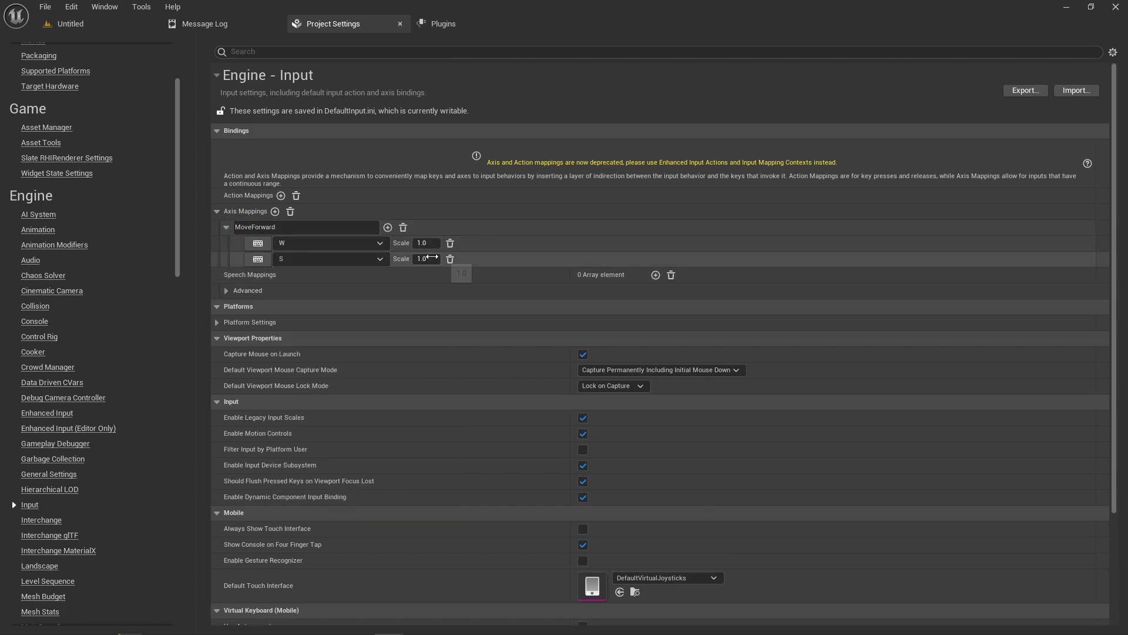
left_click(426, 259)
type("-1")
key("Return")
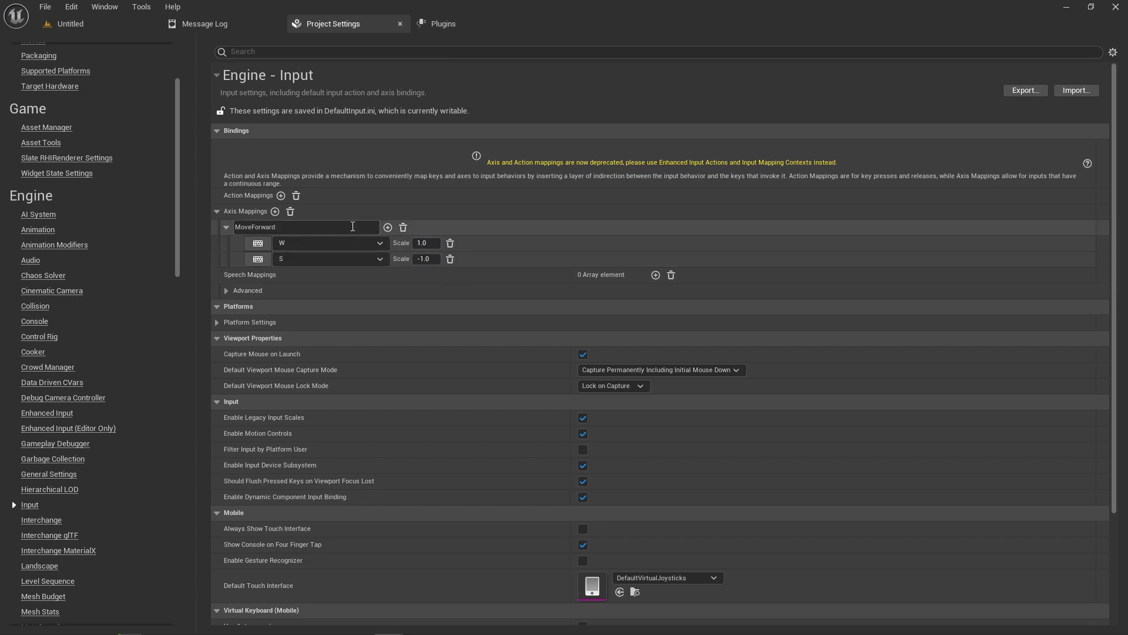
Add an axis mapping named MoveRight and bind it to the A key
left_click(274, 211)
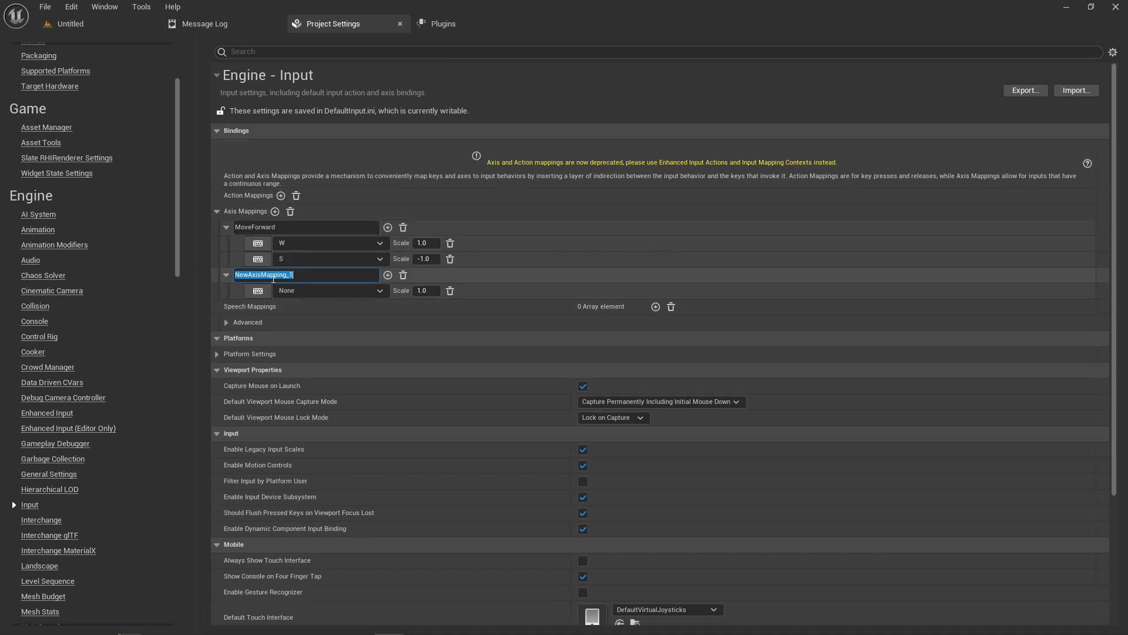
type("MoveRight")
left_click(296, 290)
type("A")
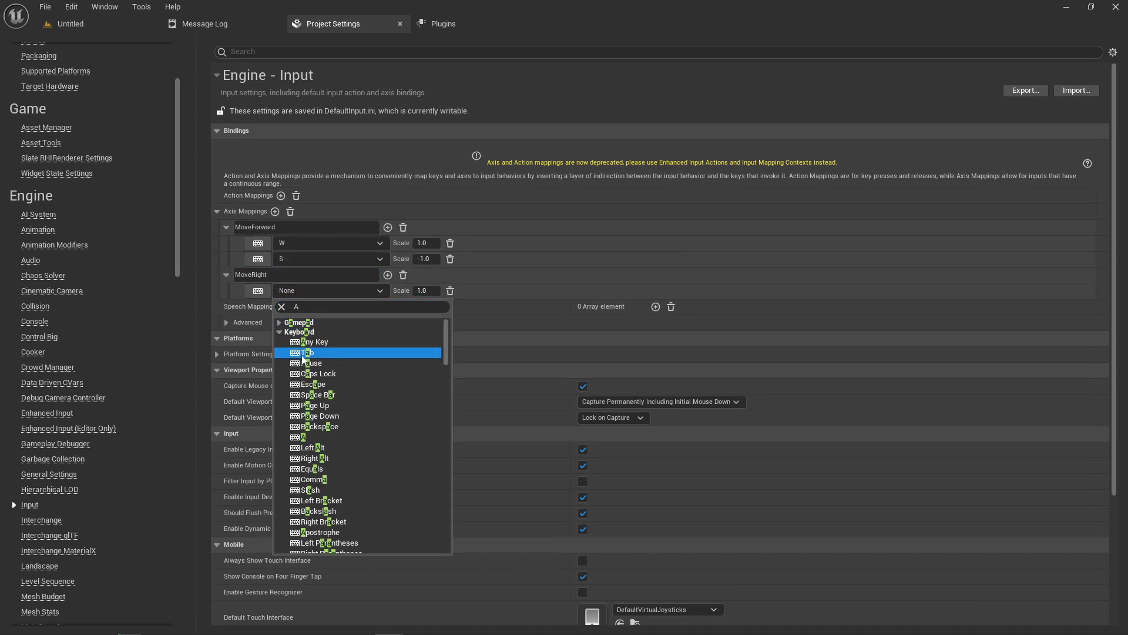
left_click(352, 350)
Add the D key to the MoveRight mapping and set A's scale to -1
left_click(388, 275)
left_click(329, 306)
type("D")
scroll(358, 471, "down", 5)
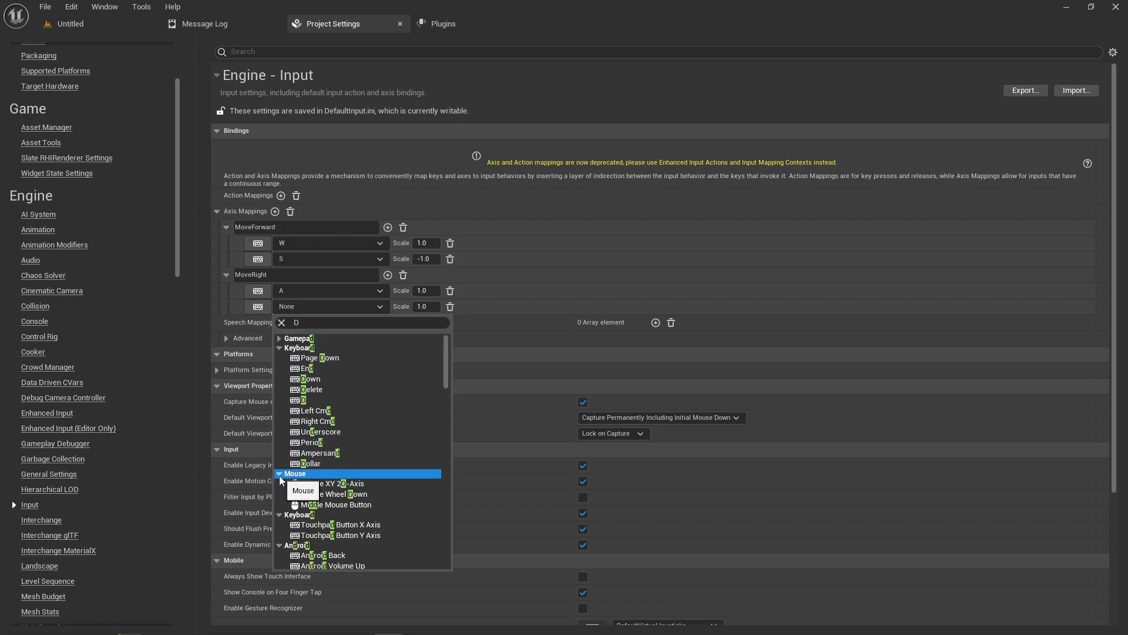
left_click(364, 398)
left_click(426, 291)
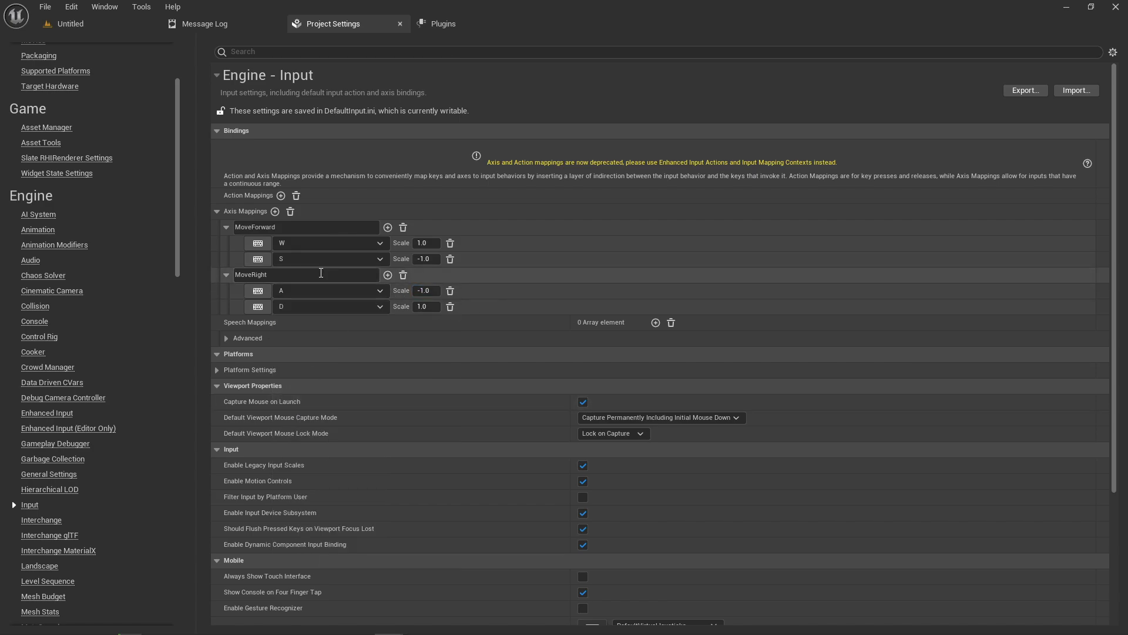
left_click(253, 275)
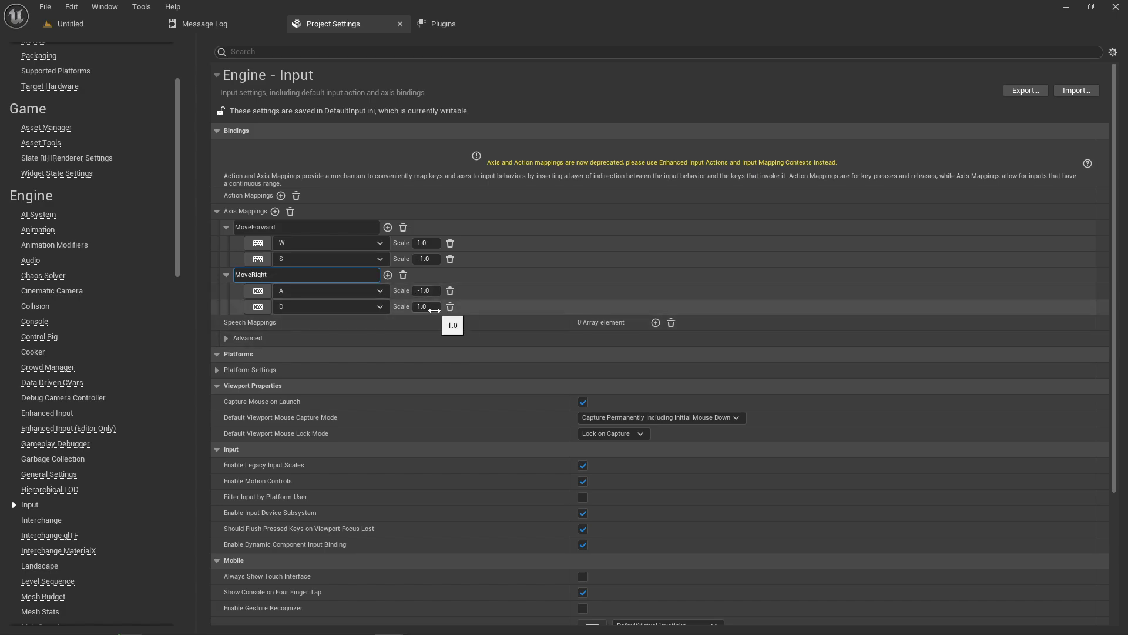
double_click(259, 274)
left_click(441, 277)
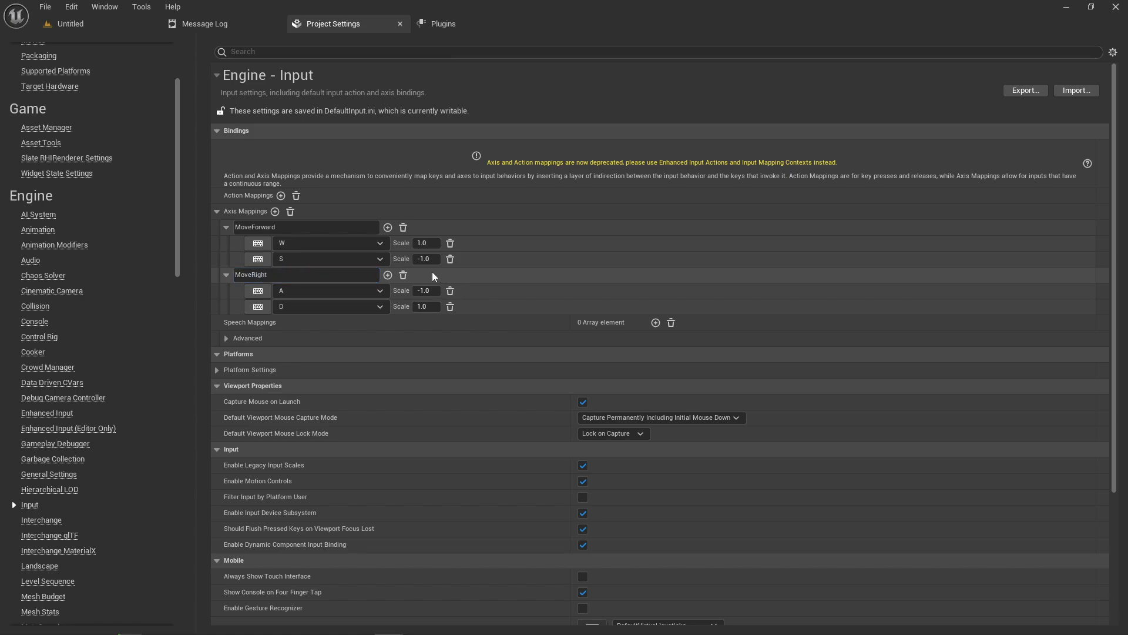
left_click_drag(416, 289, 399, 289)
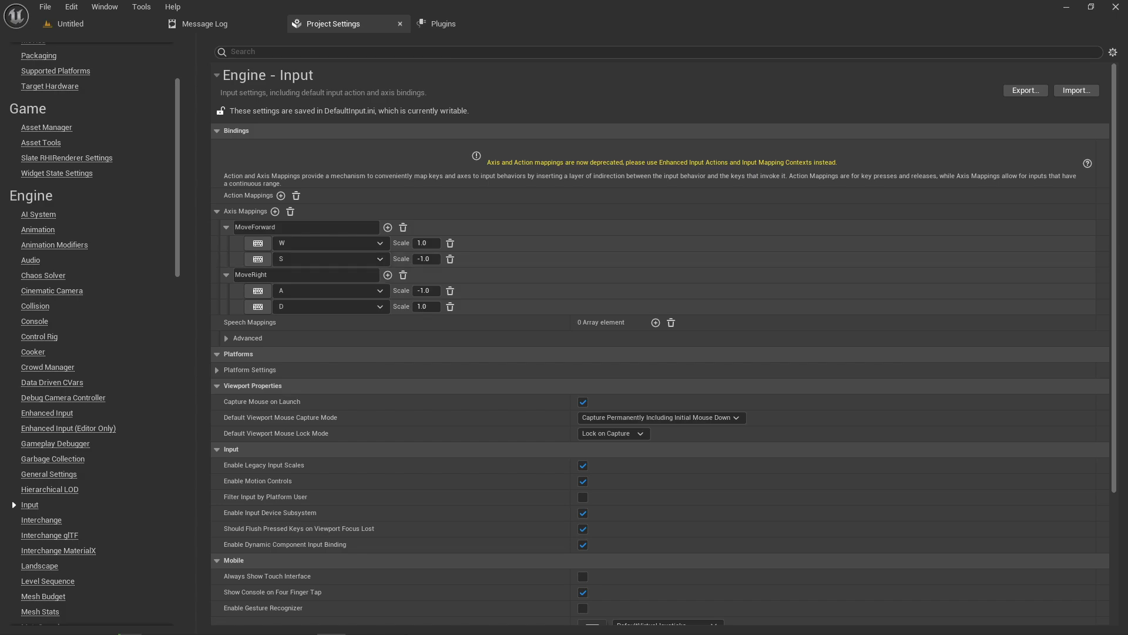
Add an axis mapping named Turn bound to Mouse X
left_click(275, 211)
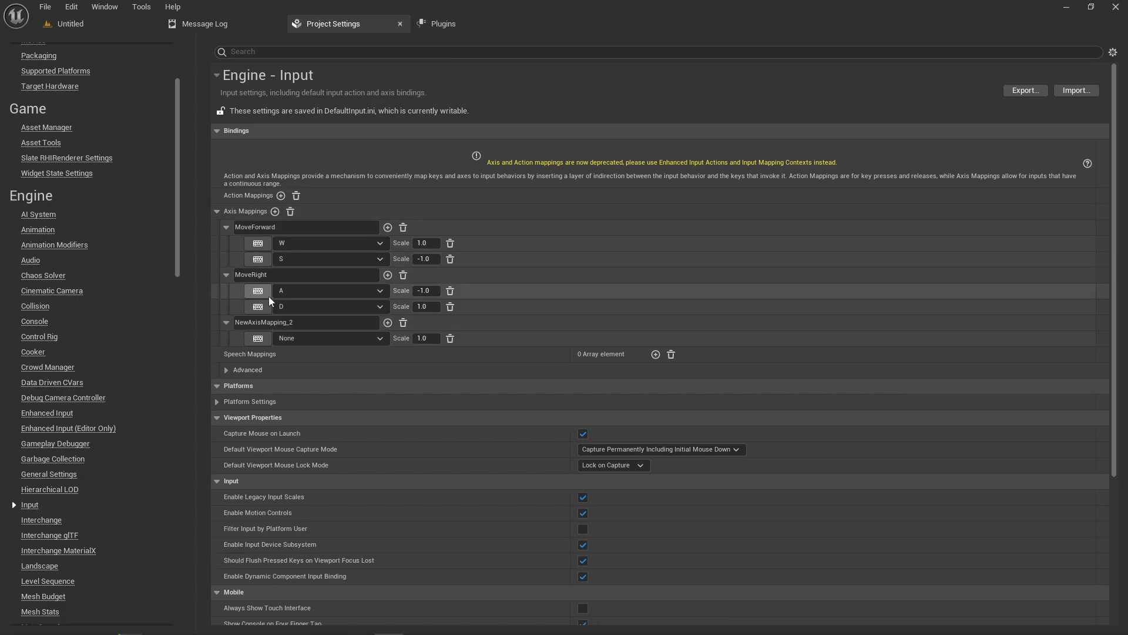
left_click(329, 338)
left_click(357, 373)
Add an axis mapping named LookUp bound to Mouse Y with a scale of -1
left_click(275, 211)
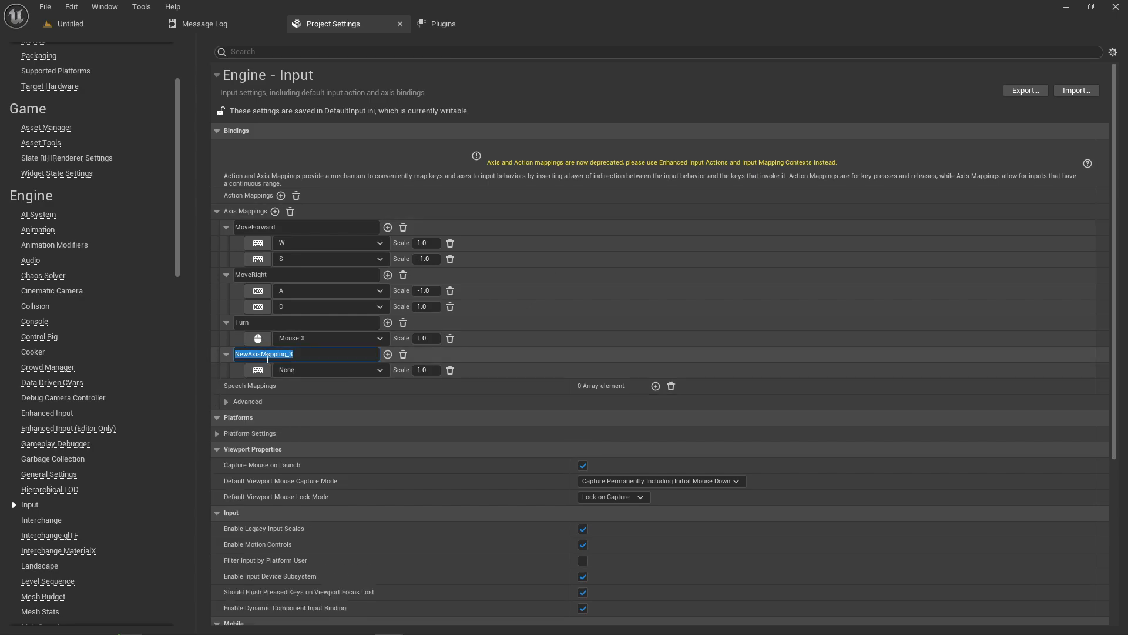
type("LookUp")
left_click(329, 370)
left_click(305, 347)
left_click(426, 370)
type("-1")
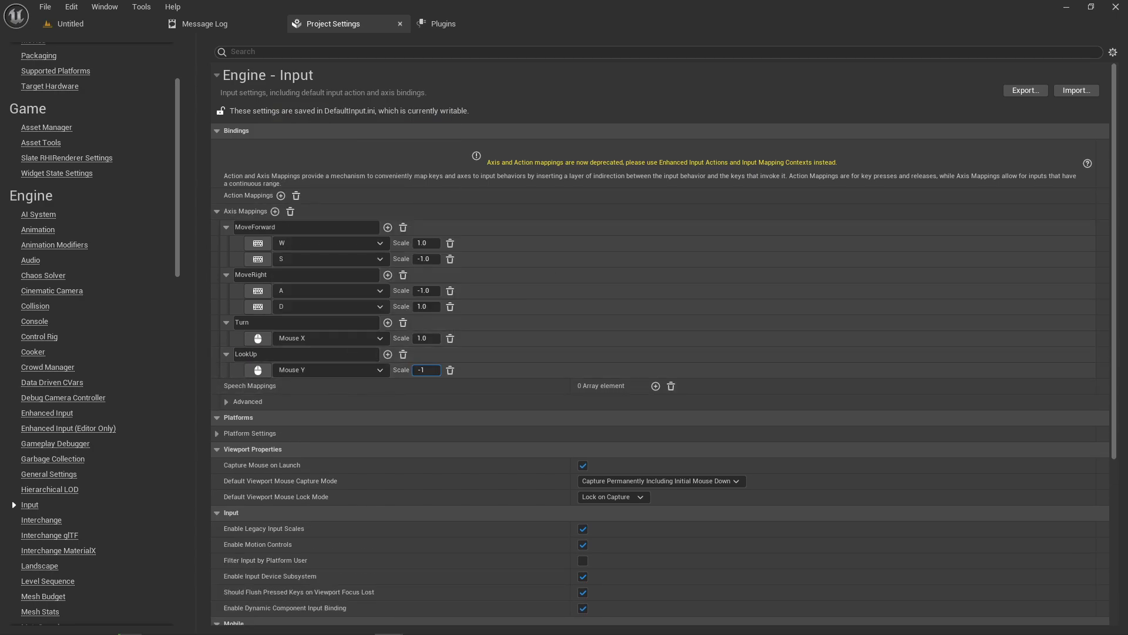
key("Return")
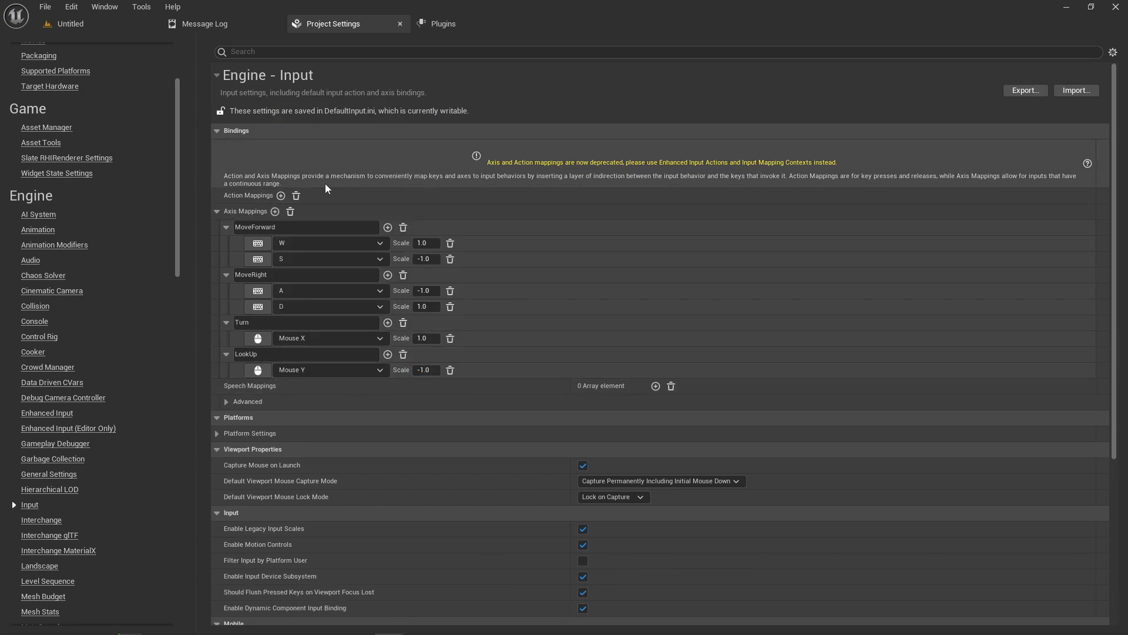
Add an action mapping named Jump and bind it to the Space Bar
left_click(280, 196)
left_click(326, 212)
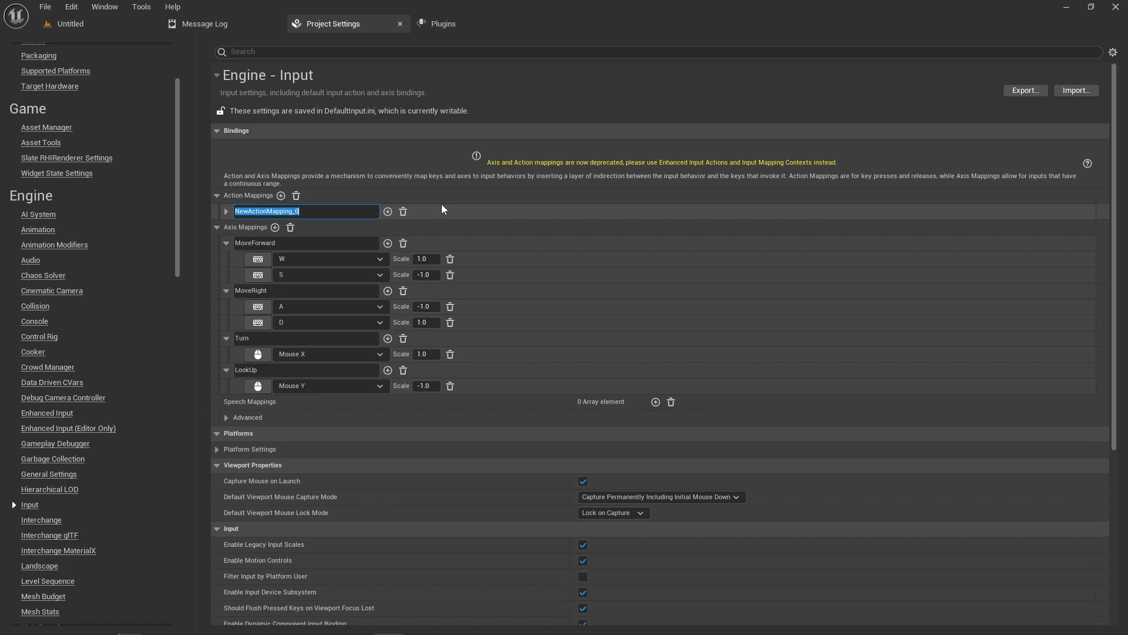
type("Jump")
key("Return")
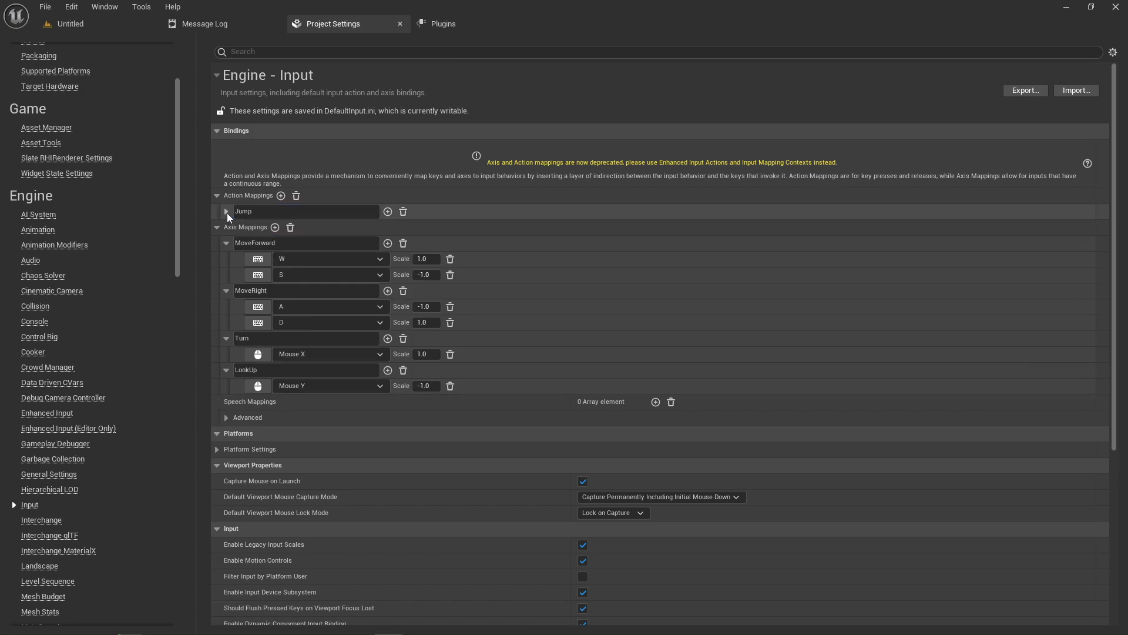
left_click(226, 212)
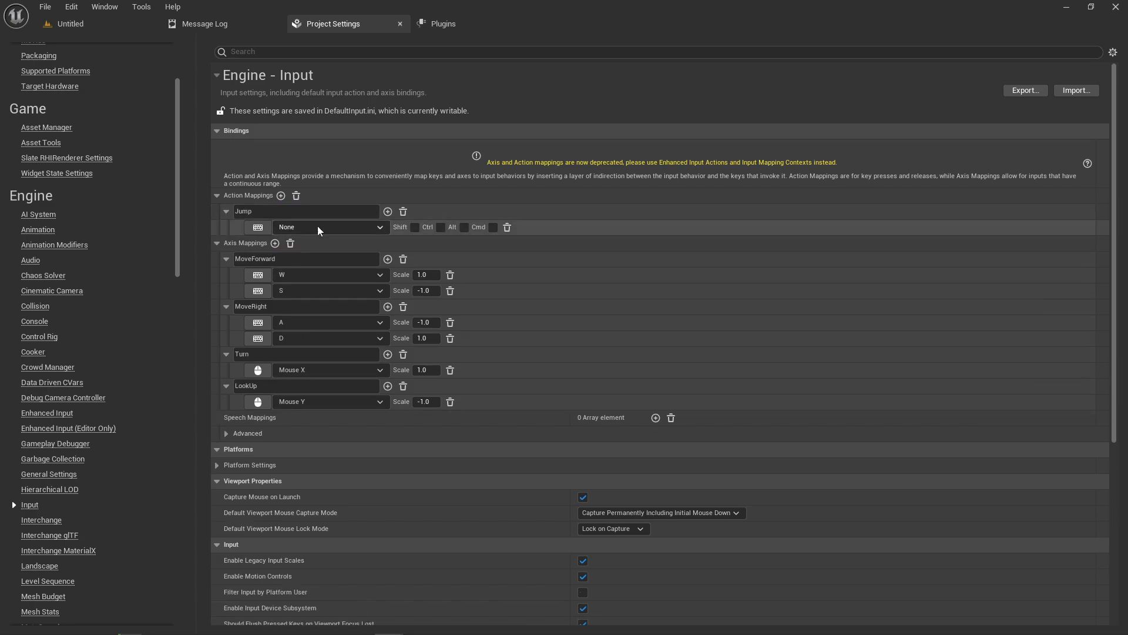
left_click(311, 227)
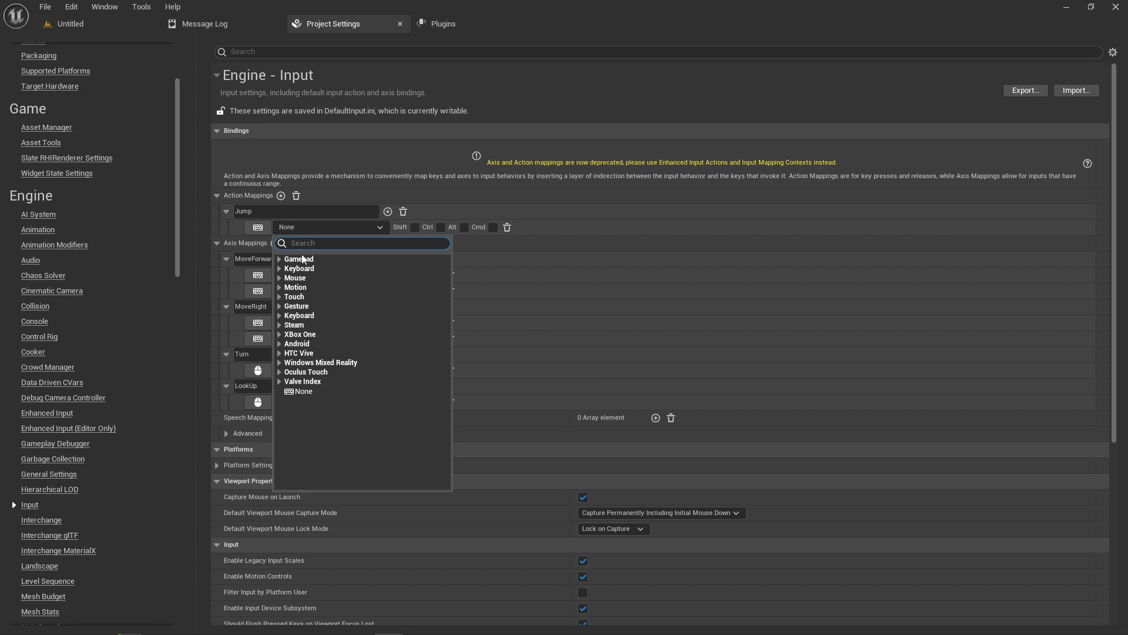
type("space")
left_click(302, 268)
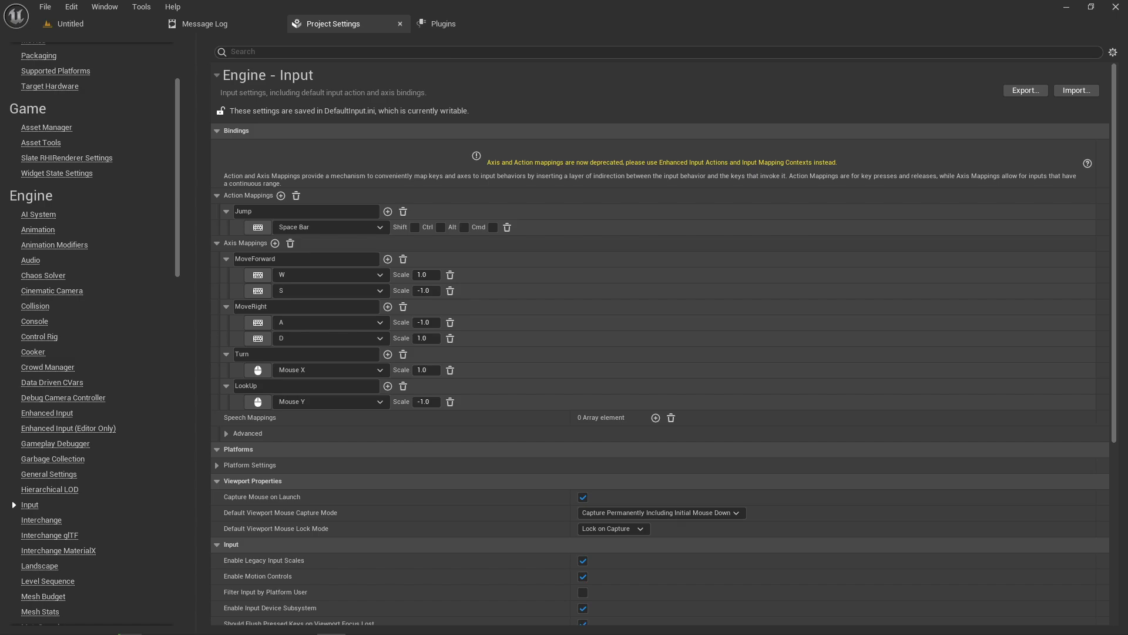
Add an action mapping named WeaponPrimary bound only to the Left Mouse Button, removing the extra binding
left_click(281, 196)
left_click(272, 243)
type("WeaponPrimary")
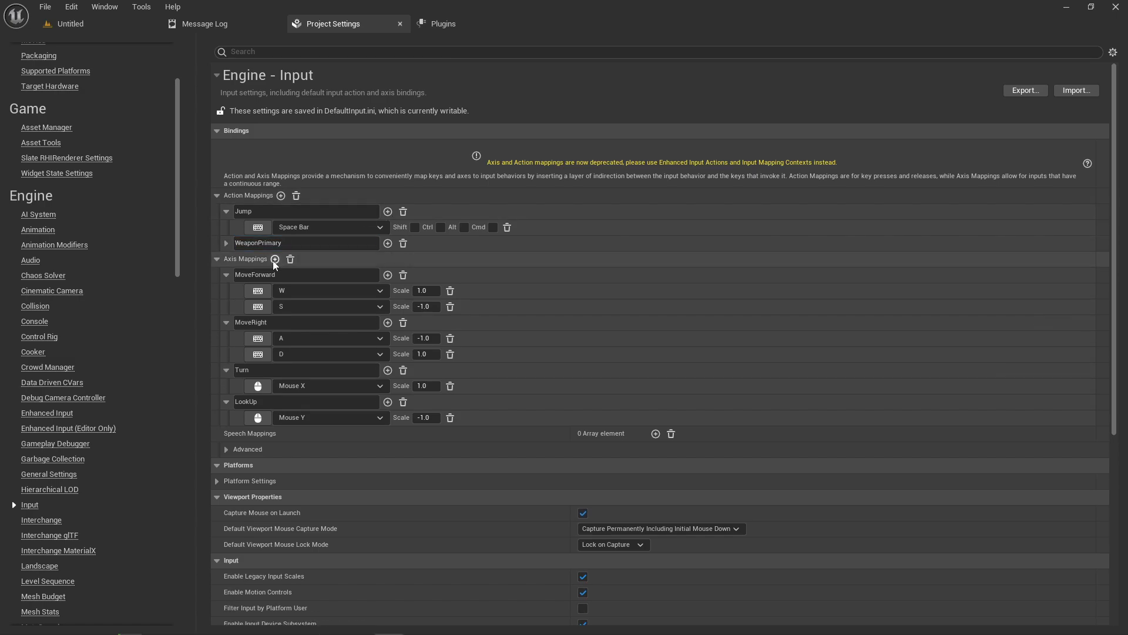
left_click(388, 243)
left_click(320, 262)
type("Left Mouse")
left_click(318, 301)
left_click(507, 275)
Add an action mapping named WeaponSecondary and bind it to the Right Mouse Button
left_click(281, 195)
left_click(288, 274)
type("WeaponSecondary")
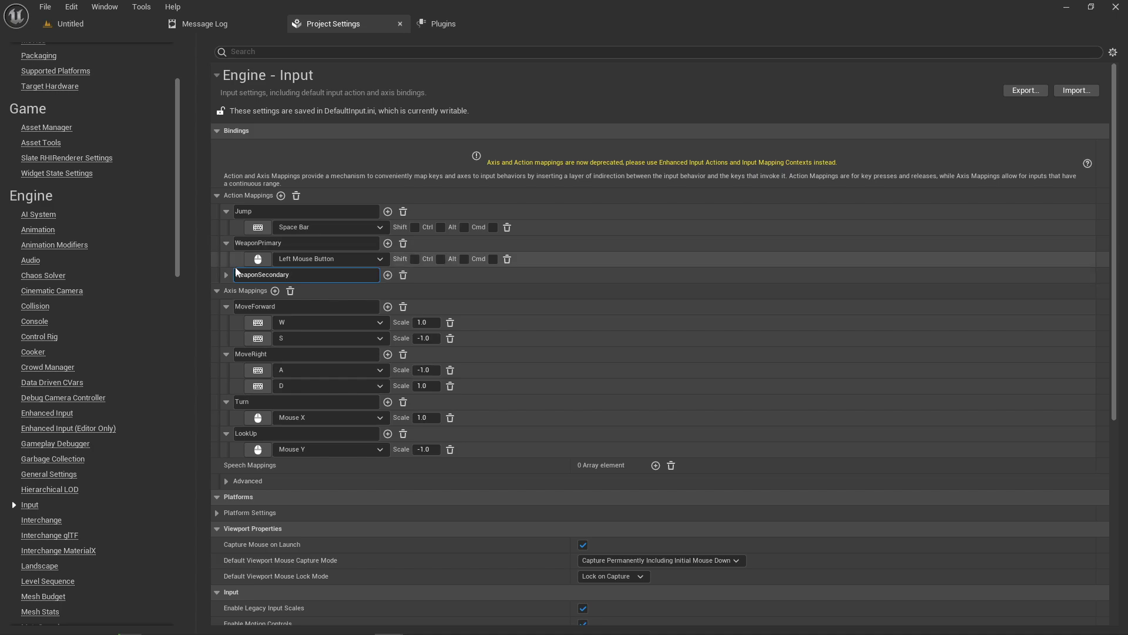
left_click(226, 275)
left_click(340, 295)
type("ht Mouse")
left_click(324, 333)
Add an action mapping named WeaponReload and bind it to the R key
left_click(280, 196)
left_click(298, 306)
type("WeaponReload")
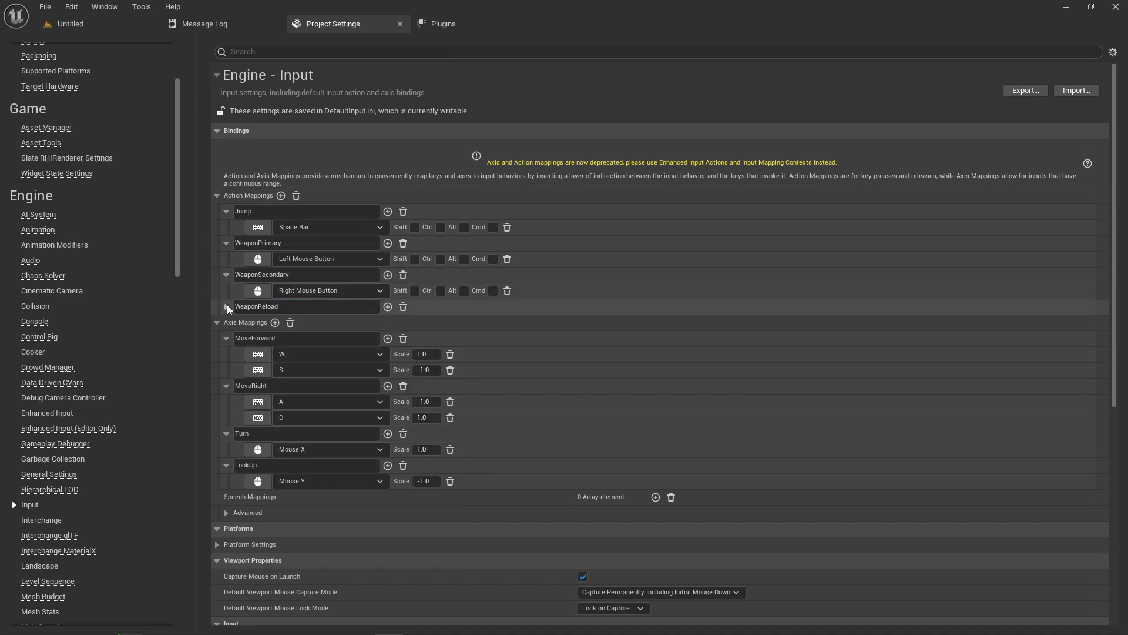
left_click(227, 307)
left_click(330, 322)
type("R")
Add an action mapping named WeaponMode and bind it to the X key
left_click(281, 195)
left_click(306, 338)
type("WeaponMode")
left_click(226, 339)
Add an action mapping named ChangeCamera and bind it to the C key
left_click(281, 196)
left_click(292, 371)
type("ChangeCamera")
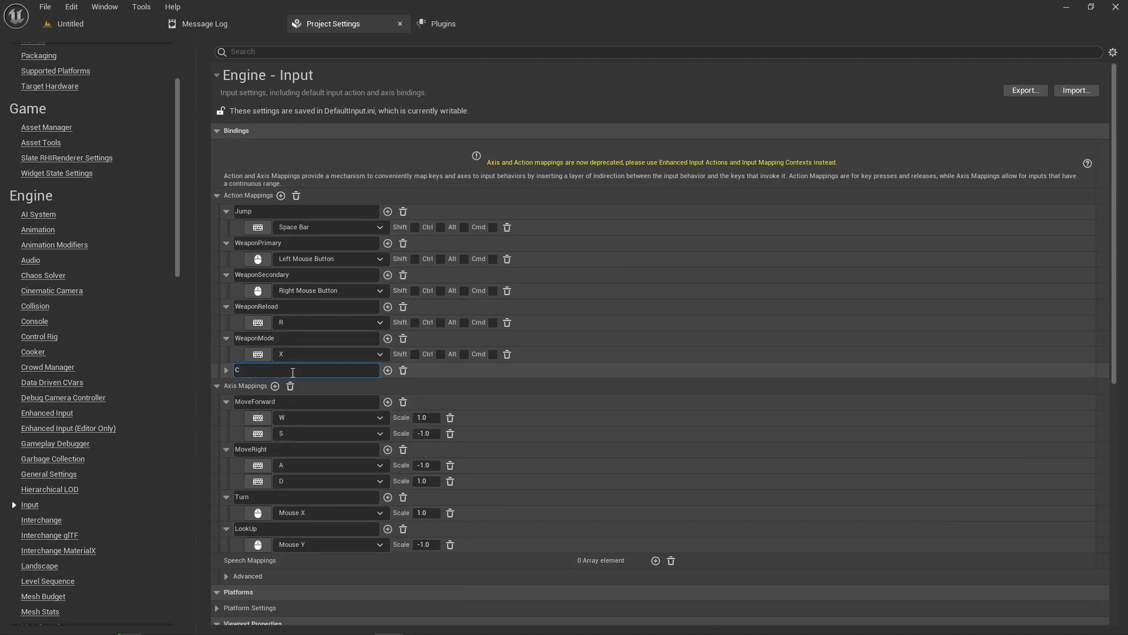
left_click(226, 370)
left_click(294, 386)
Add an action mapping named Sprint and bind it to Left Shift
left_click(280, 196)
type("Sprint")
left_click(226, 402)
left_click(294, 417)
Add an action mapping named Crouch and bind it to Left Ctrl
left_click(281, 195)
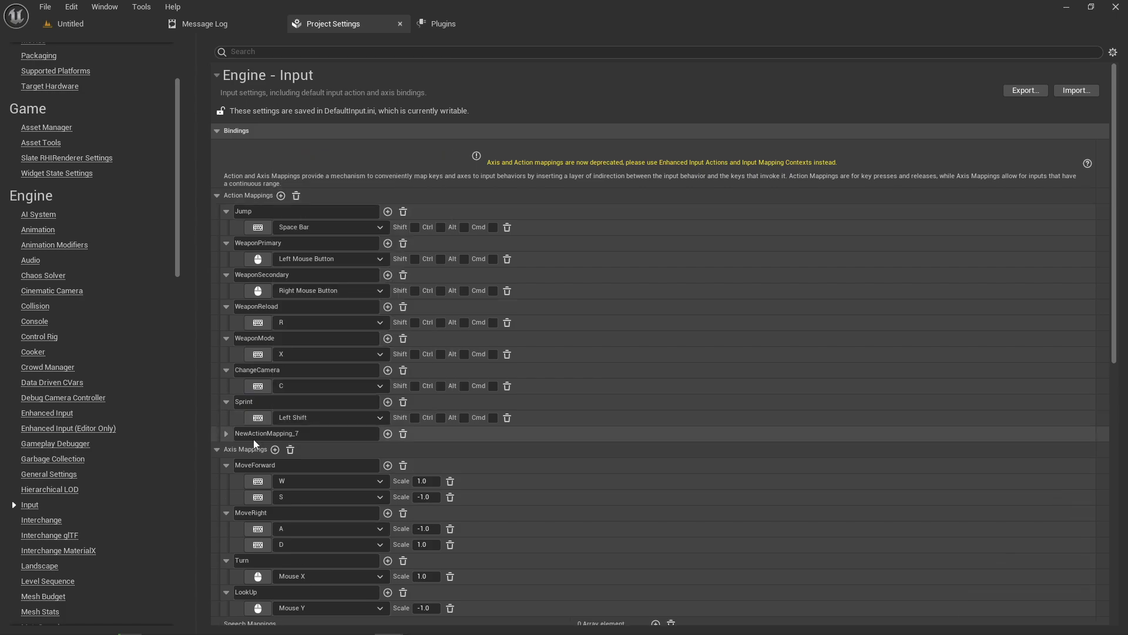
type("Crouch")
left_click(226, 434)
left_click(292, 454)
left_click(305, 218)
Add an action mapping named Interact and bind it to the E key
left_click(281, 196)
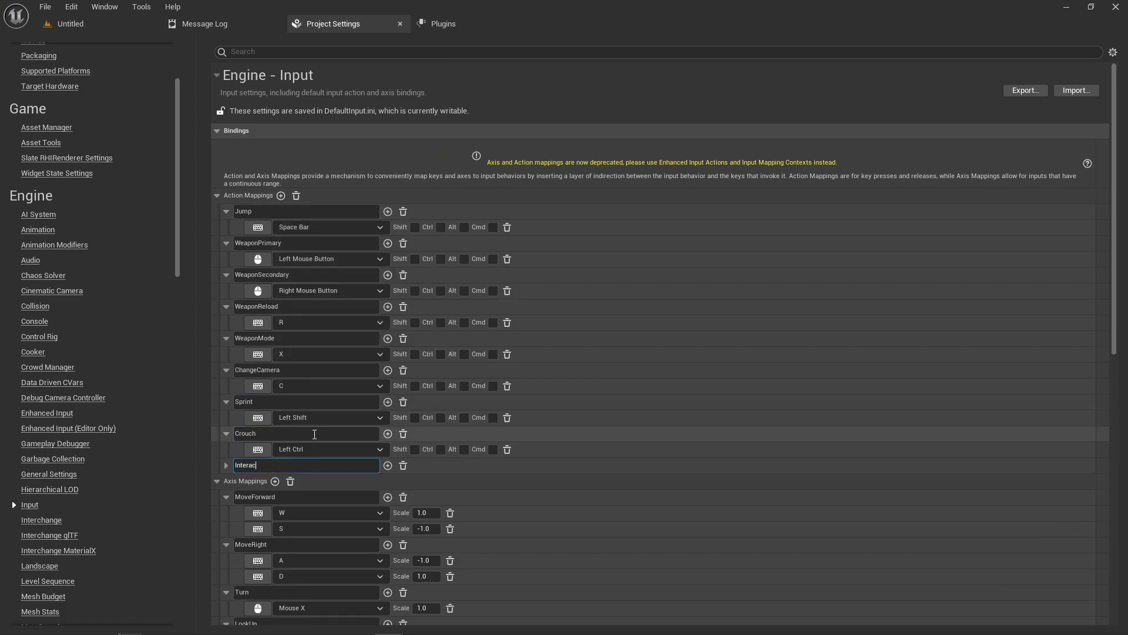
type("Interact")
left_click(226, 465)
left_click(329, 481)
left_click(353, 330)
Add an action mapping named OpenInventory and bind it to the Tab key
left_click(281, 195)
type("OpenInventory")
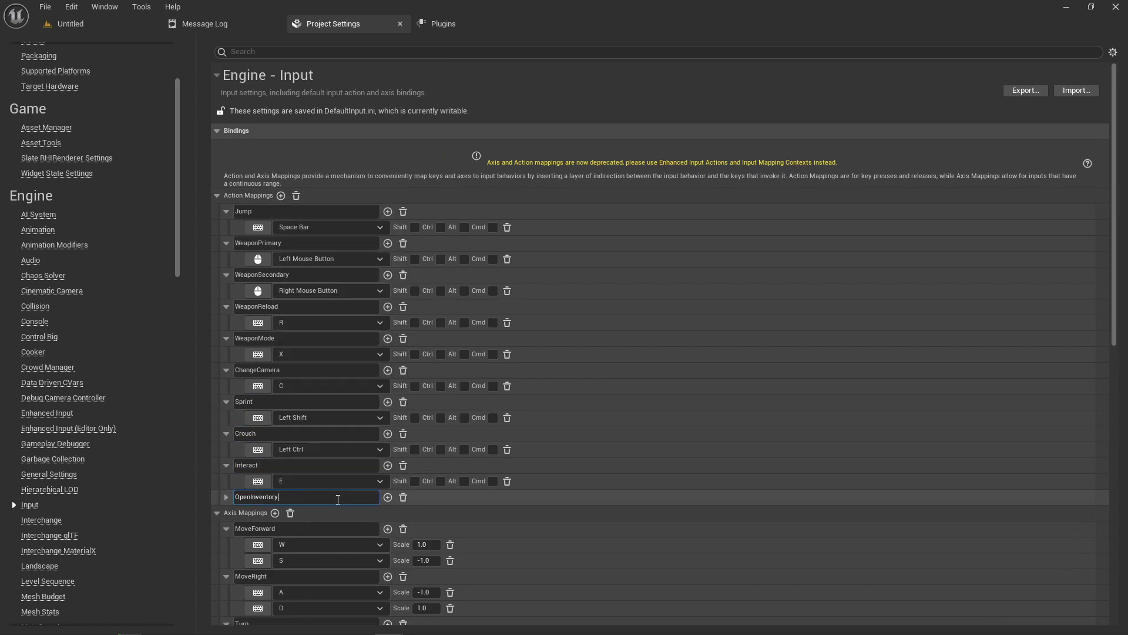
left_click(226, 497)
left_click(258, 513)
key("Tab")
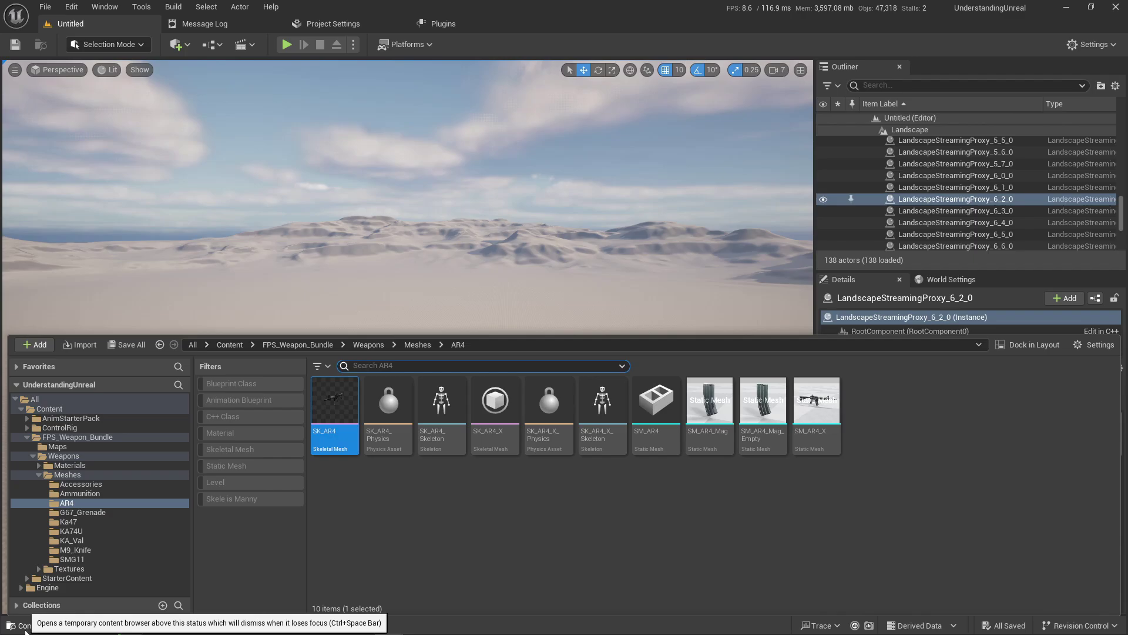
Create a folder named Core in the project's Content folder and open it
left_click(38, 625)
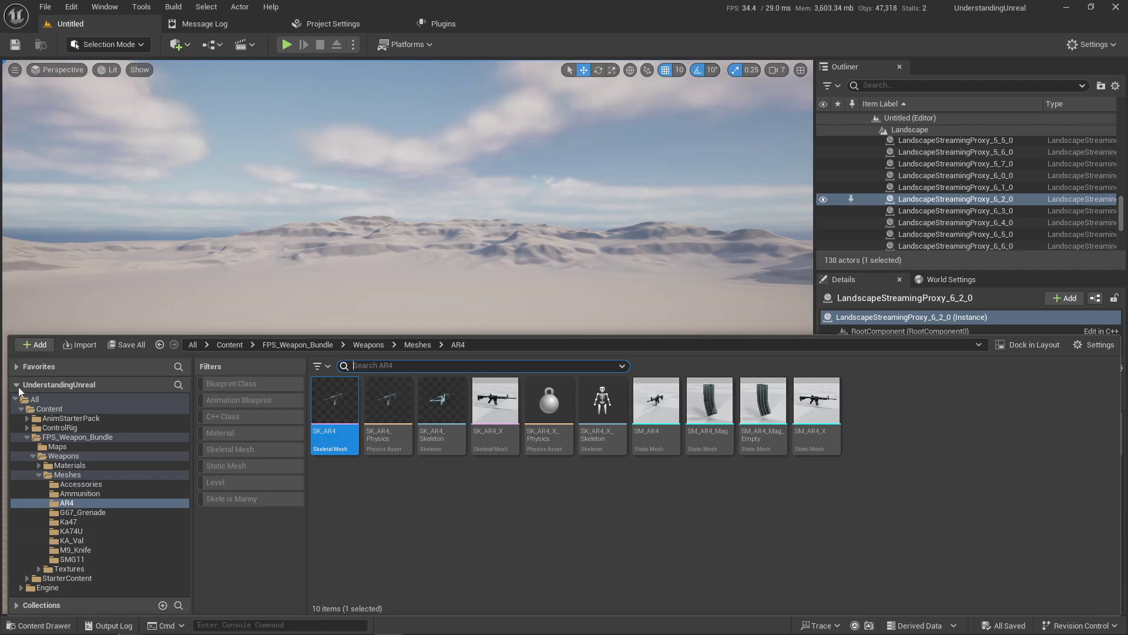
left_click(26, 437)
left_click(48, 408)
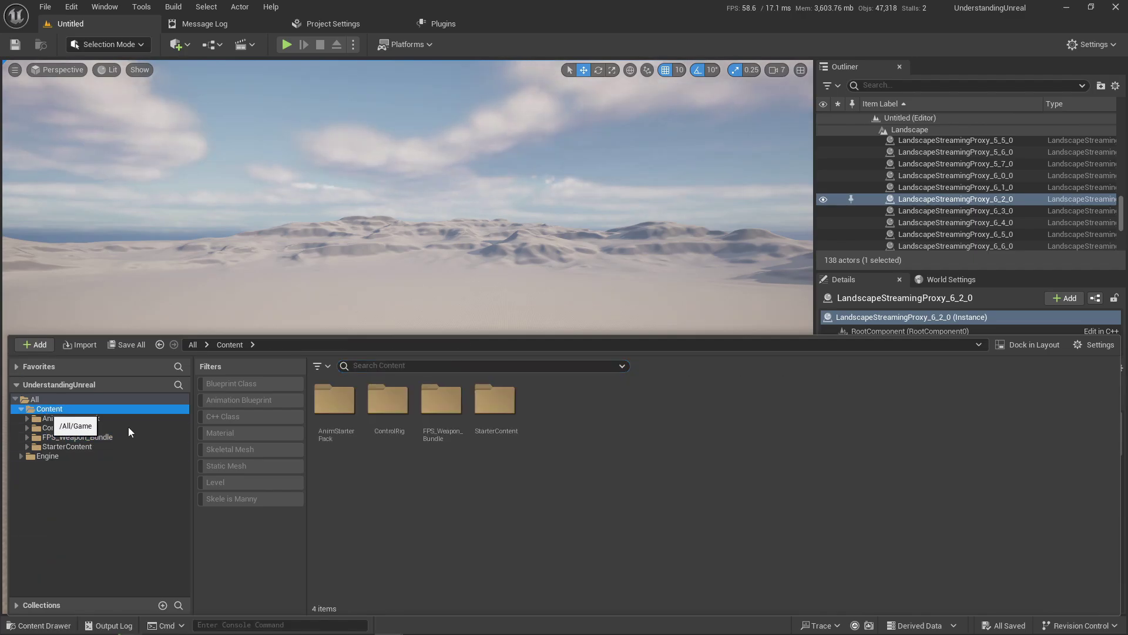
right_click(453, 499)
left_click(503, 112)
type("C")
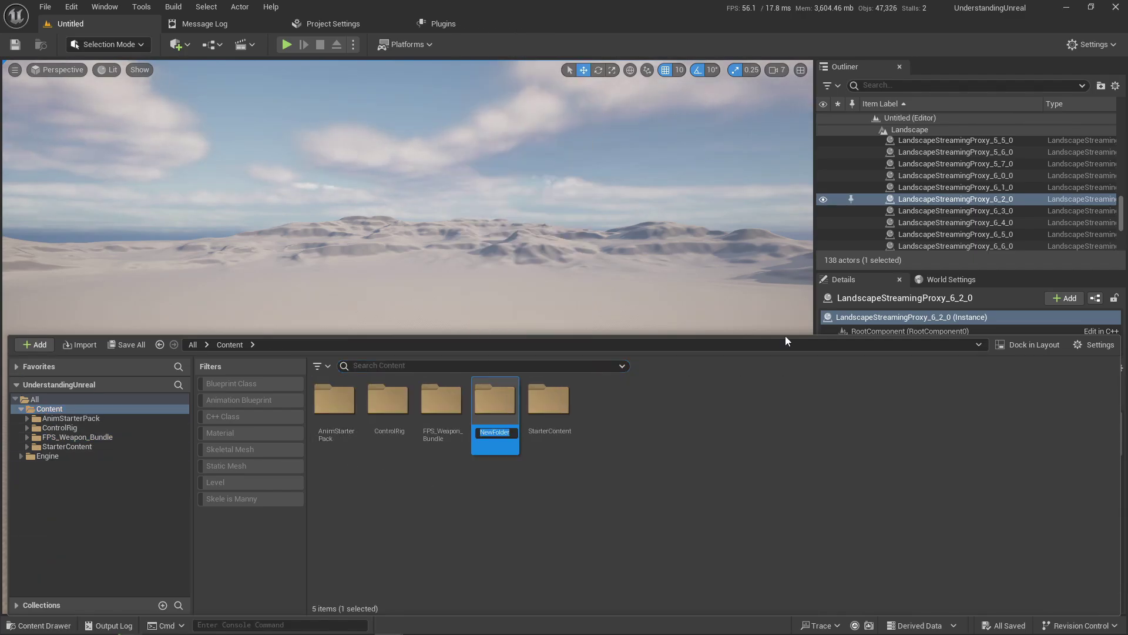
type("ore")
key("Return")
key("Return")
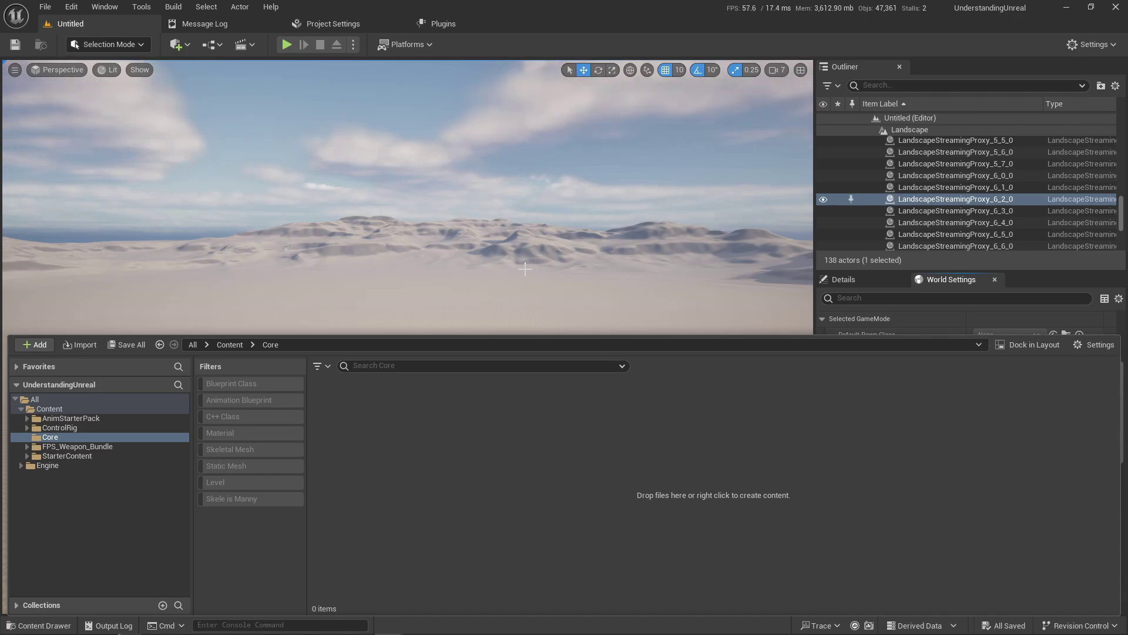
Create a Blueprint class named GameModeMaster in the Core folder, based on Game Mode Base
right_click(320, 456)
left_click(395, 283)
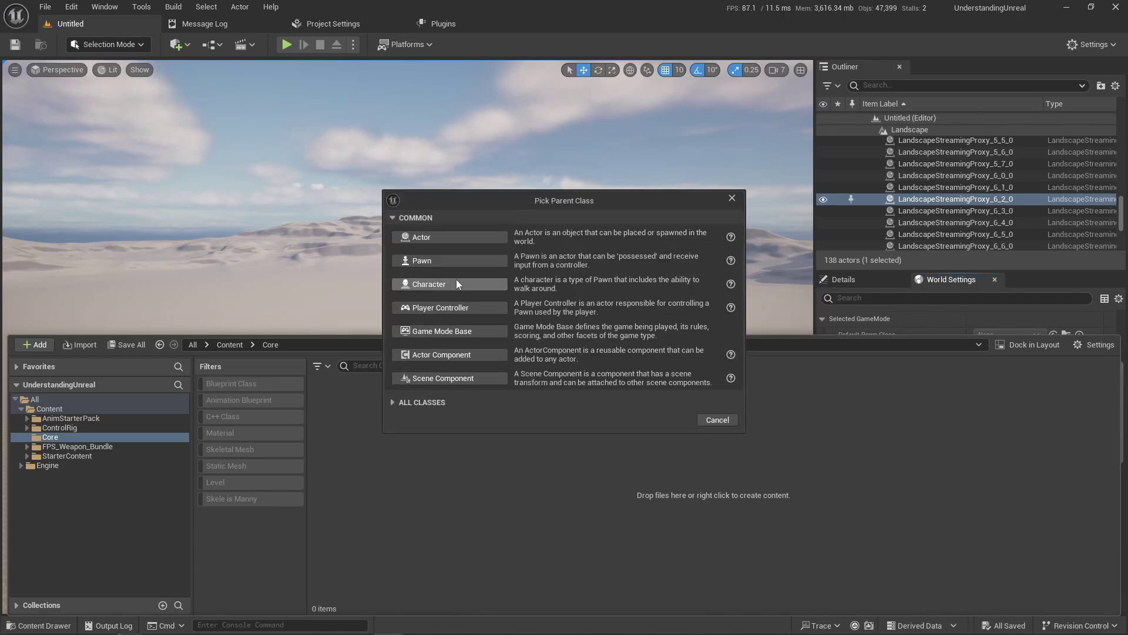
left_click(436, 317)
type("GameModeMaster")
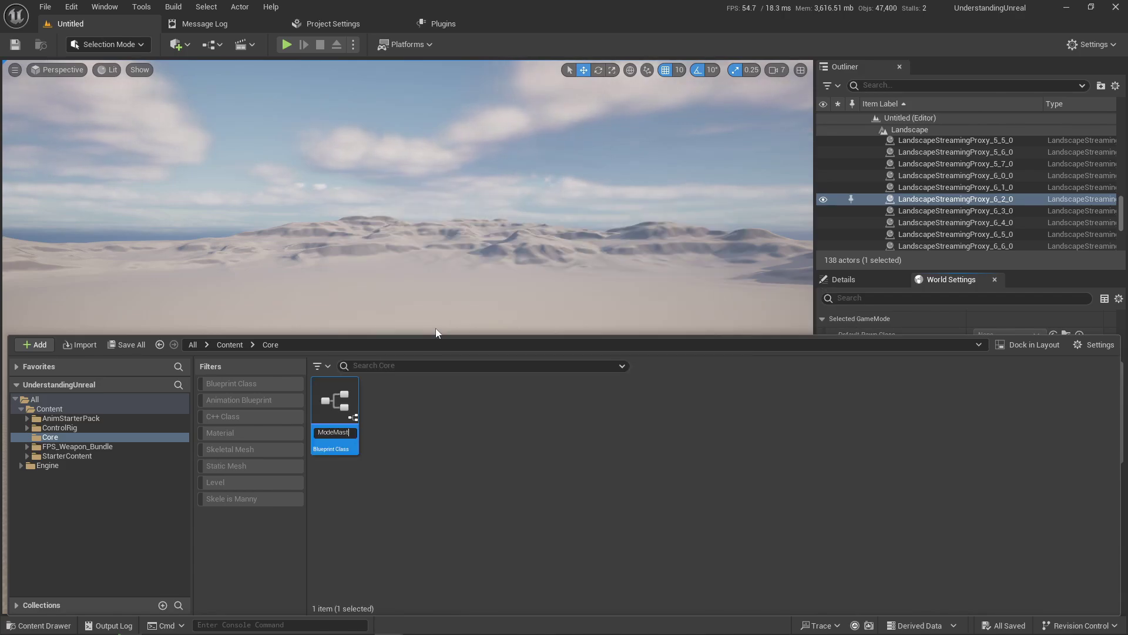
key("Return")
Create a Blueprint class named CharacterMaster in the Core folder, based on Character
right_click(408, 425)
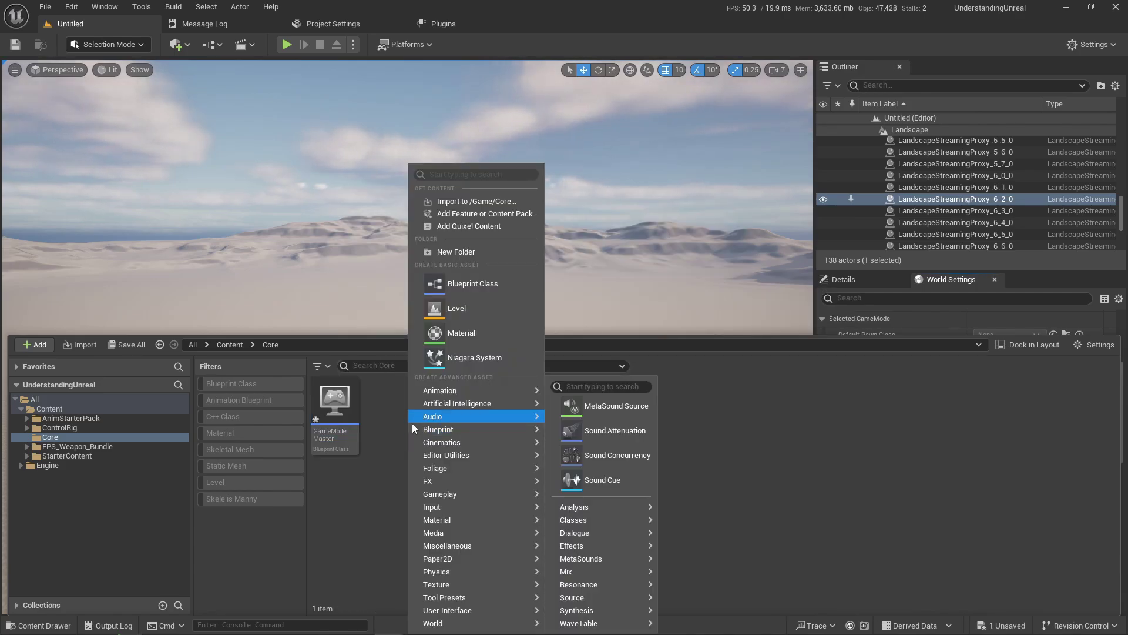
left_click(490, 282)
left_click(442, 286)
type("C")
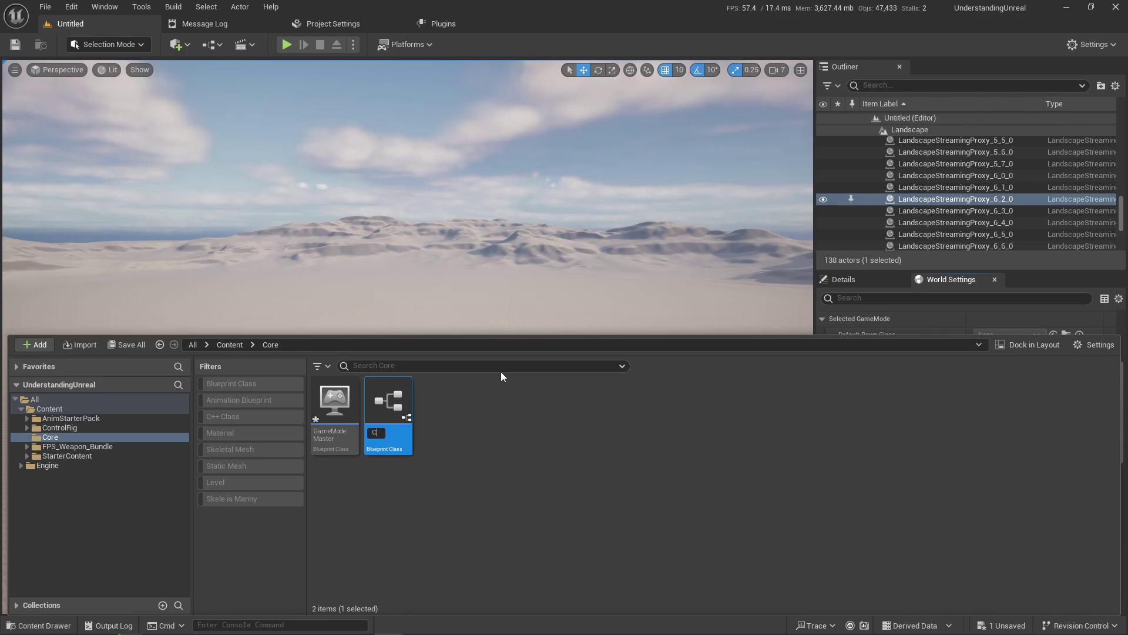
type("haracterMaster")
key("Return")
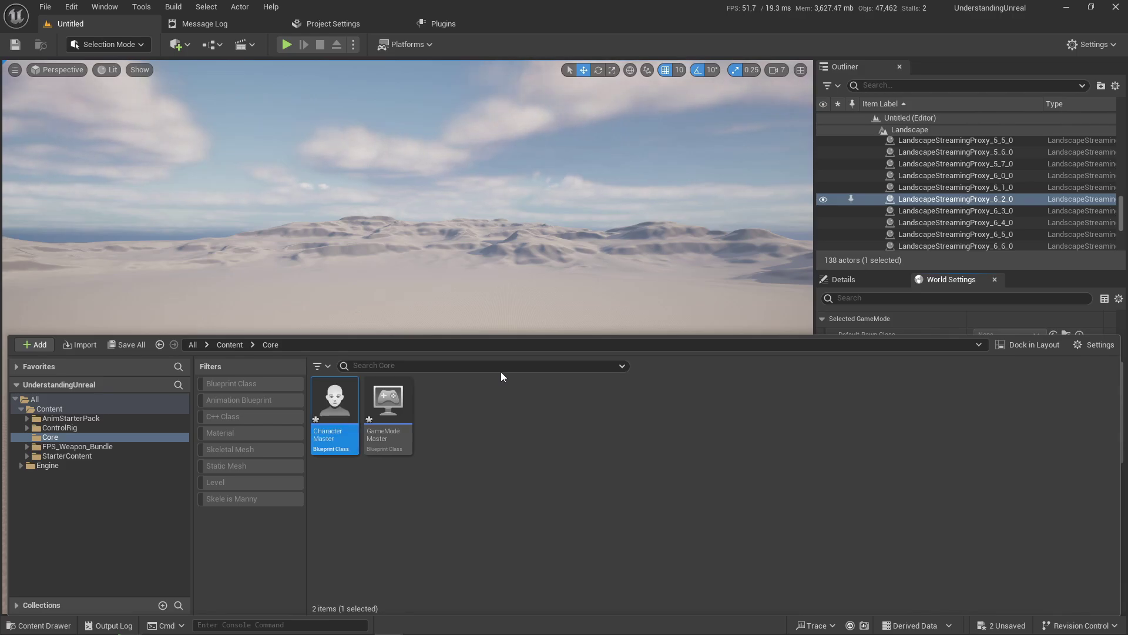
Create a Blueprint class named CharacterControllerMaster in the Core folder, based on Player Controller
right_click(484, 429)
left_click(566, 283)
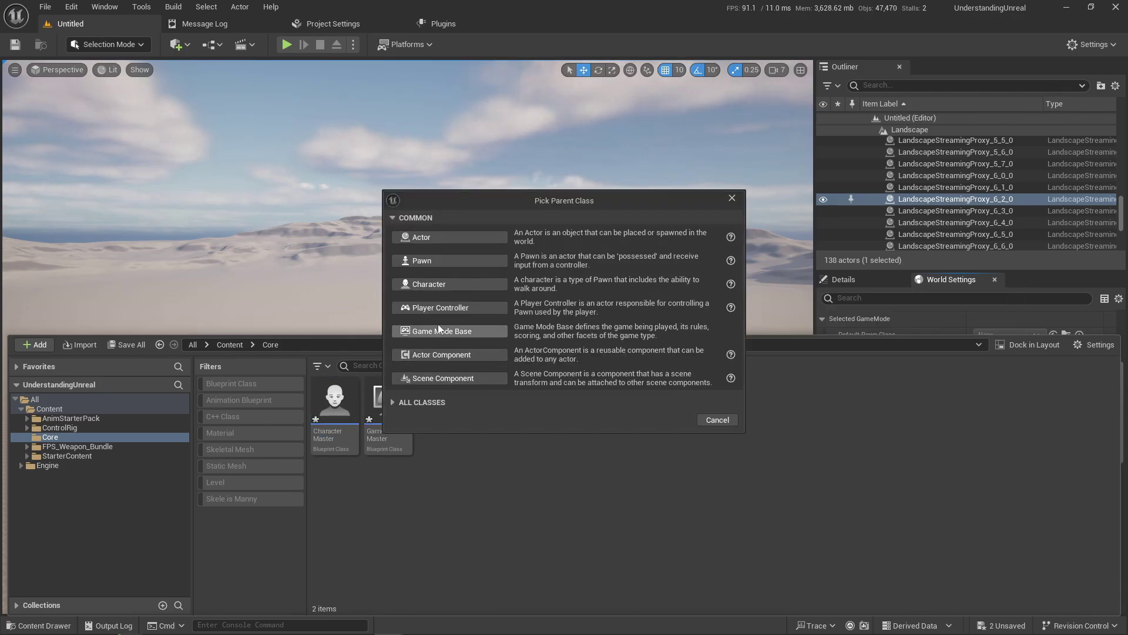
left_click(492, 308)
type("CharacterControllerMaster")
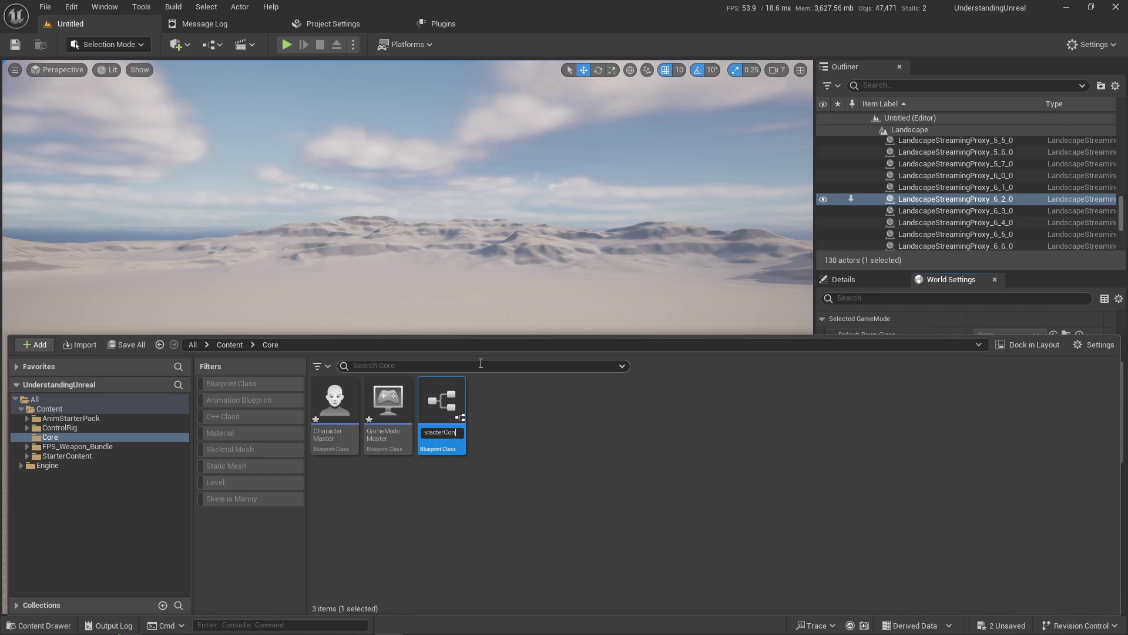
key("Return")
Create a Blueprint class named HUDMaster in the Core folder, using HUD from all classes as the parent
right_click(545, 485)
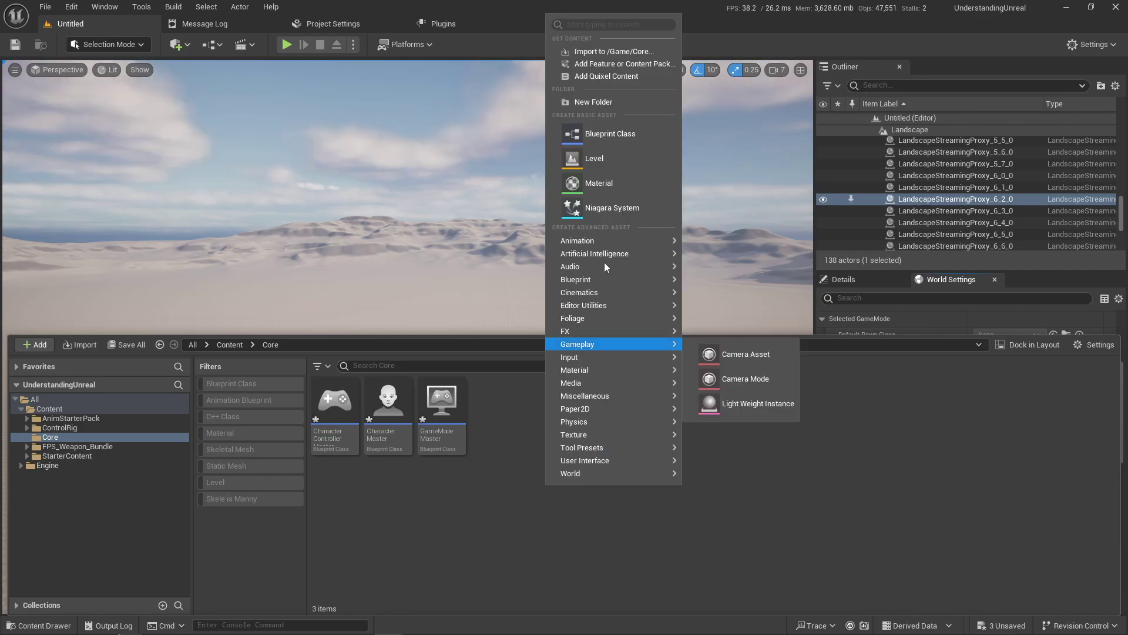
left_click(597, 134)
left_click(421, 402)
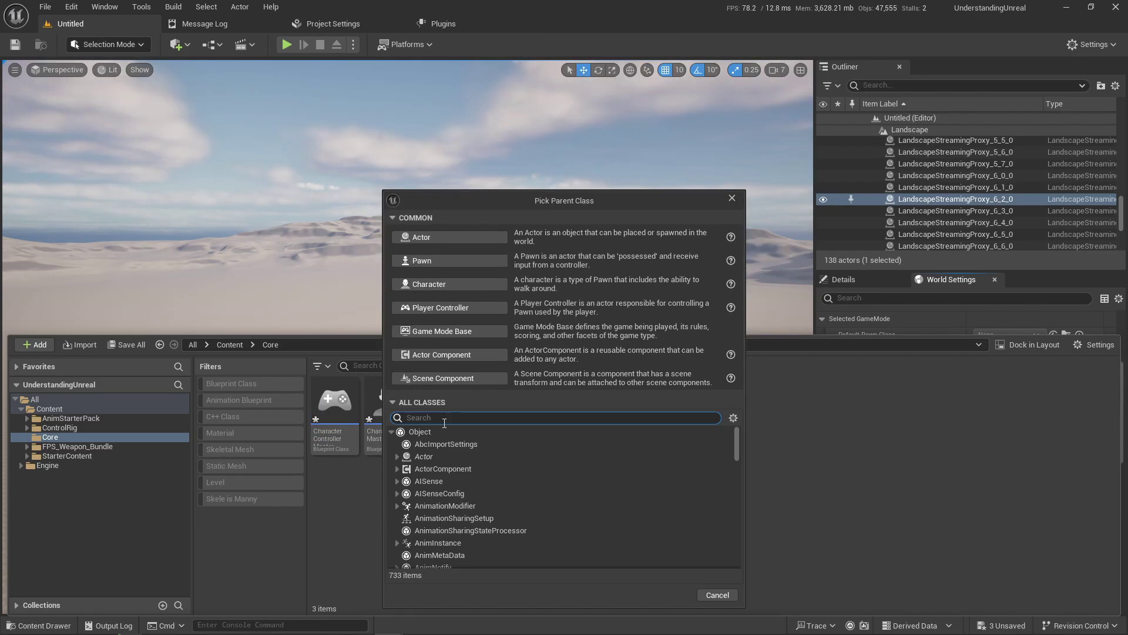
type("HUD")
left_click(429, 456)
left_click(674, 513)
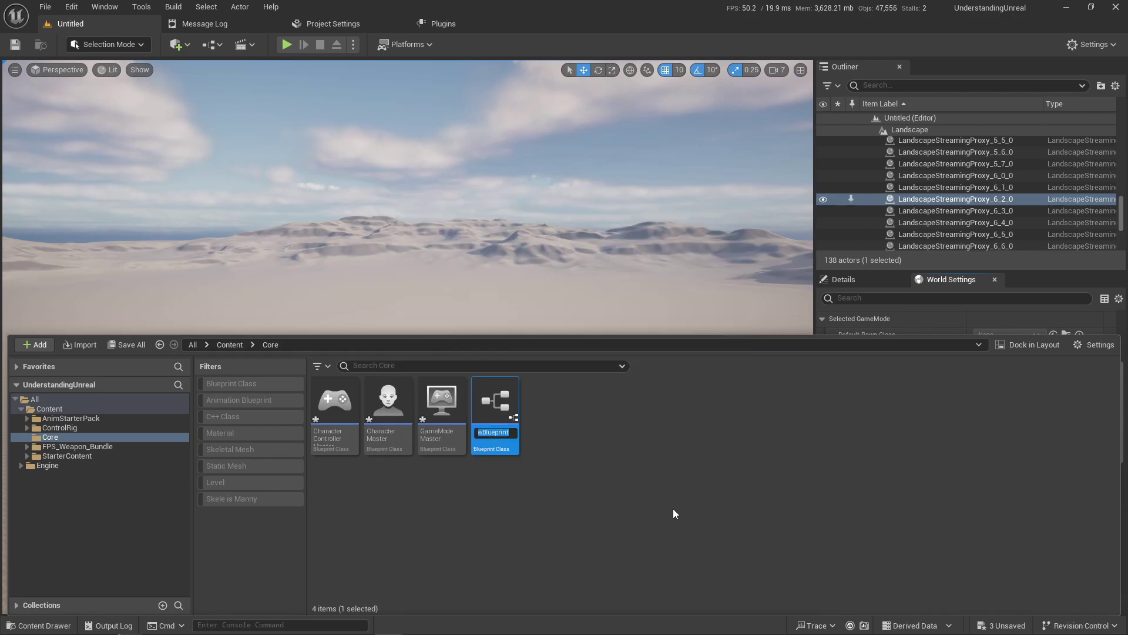
type("HUDMaster")
key("Return")
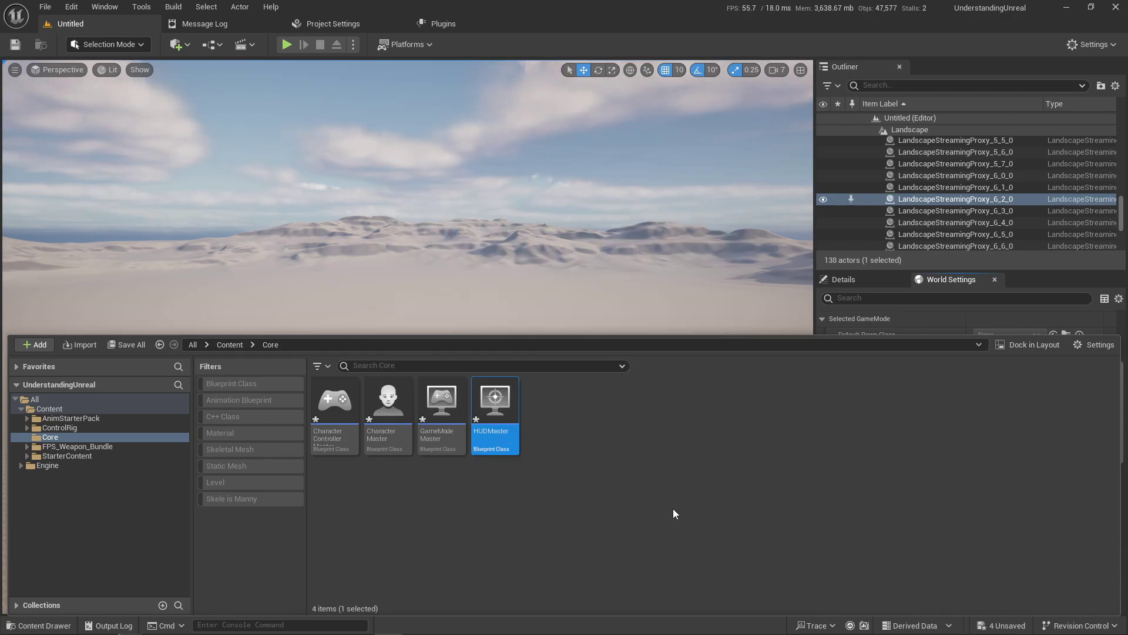
Create a Blueprint class named PlayerStateMaster in the Core folder, using PlayerState as the parent class
right_click(576, 490)
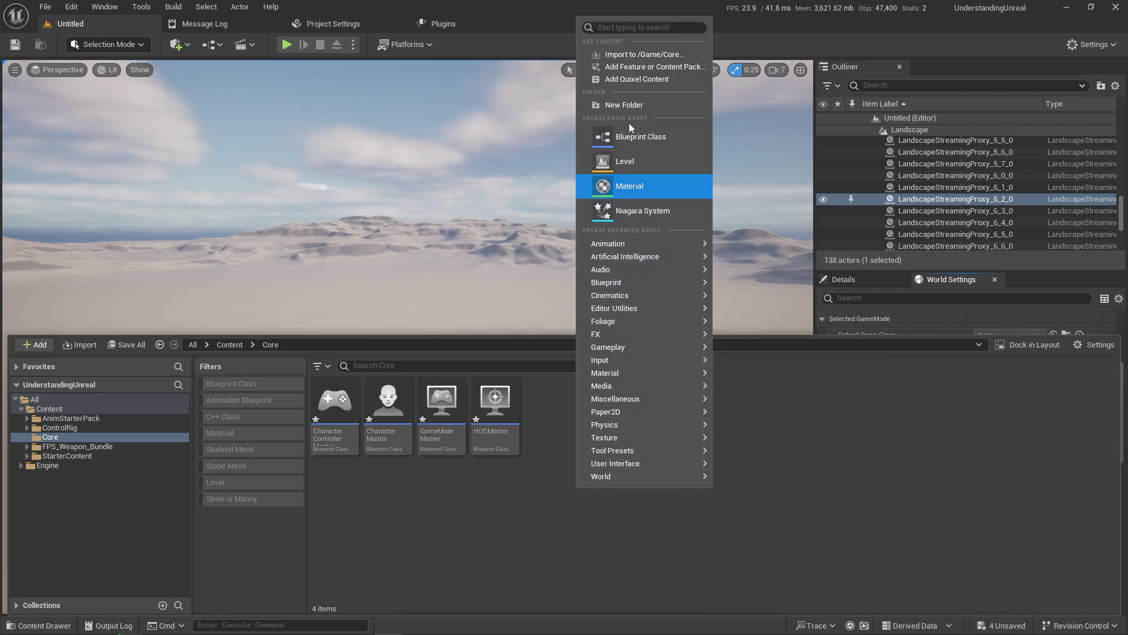
left_click(638, 136)
type("PlayerSt")
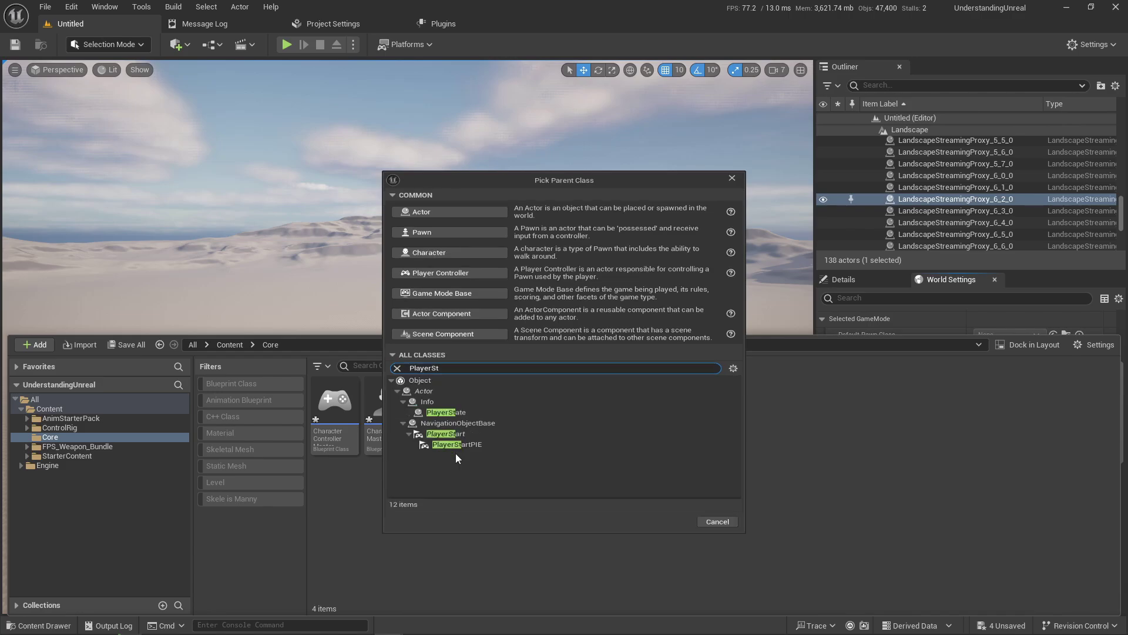
left_click(464, 450)
double_click(479, 451)
type("PlayerStateMaster")
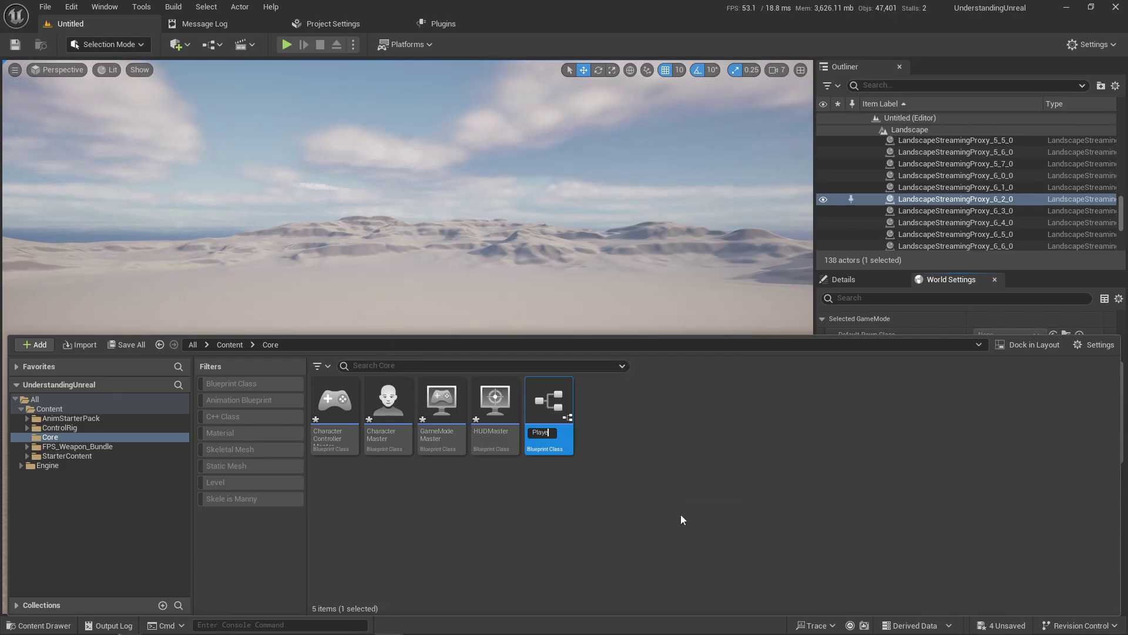
left_click(681, 514)
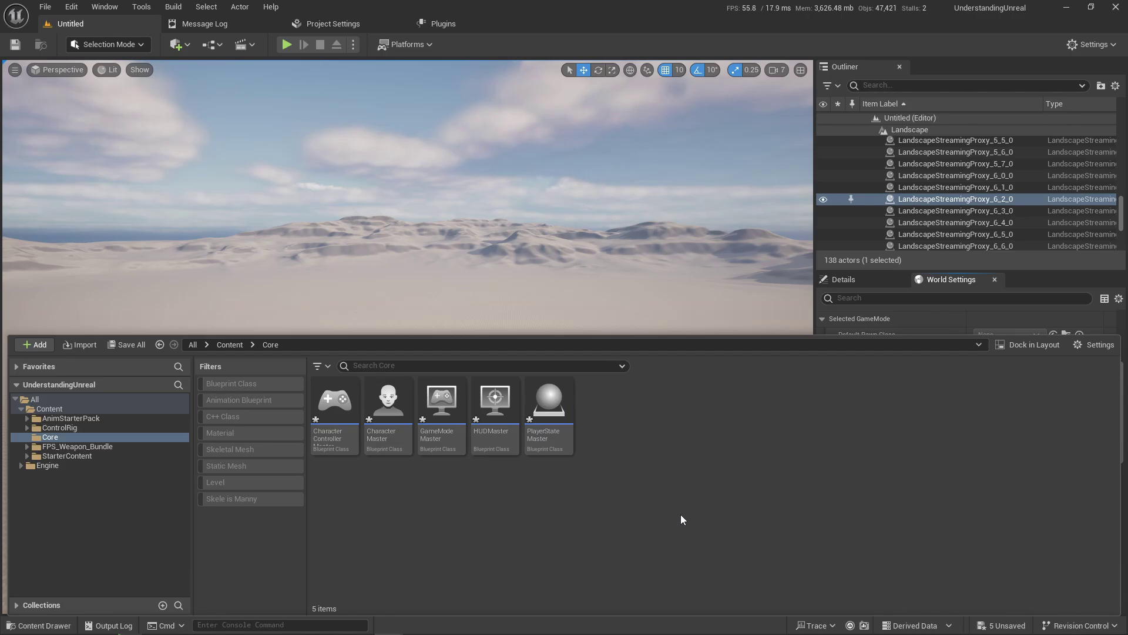
Rename the CharacterMaster Blueprint in the Core folder as BP_CharacterMaster
left_click(397, 433)
left_click(397, 433)
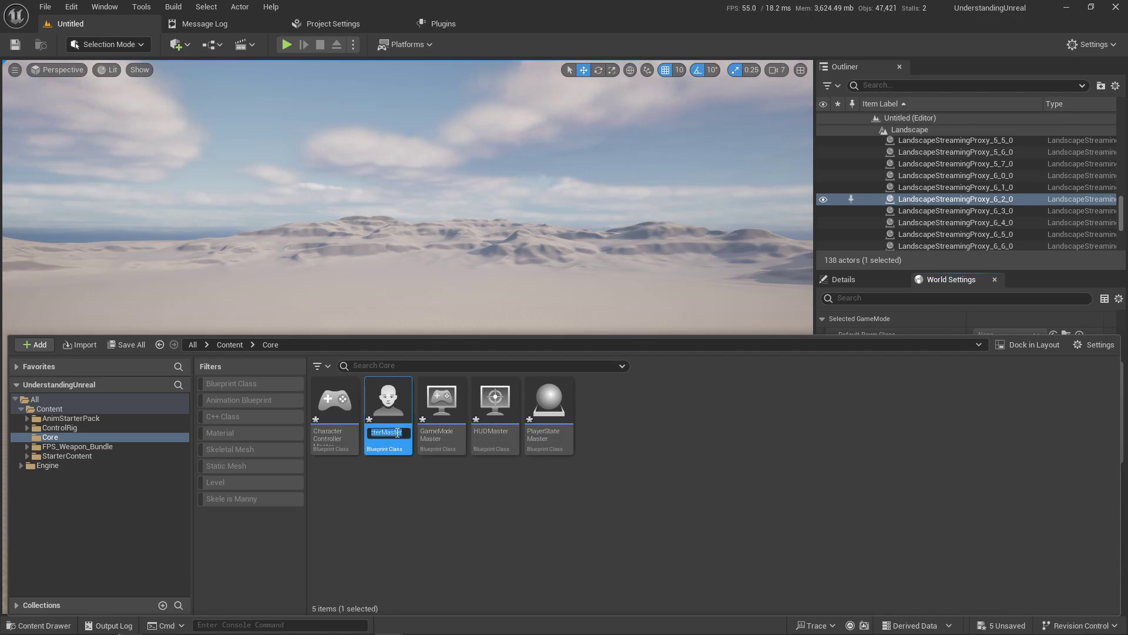
type("BP_Charac")
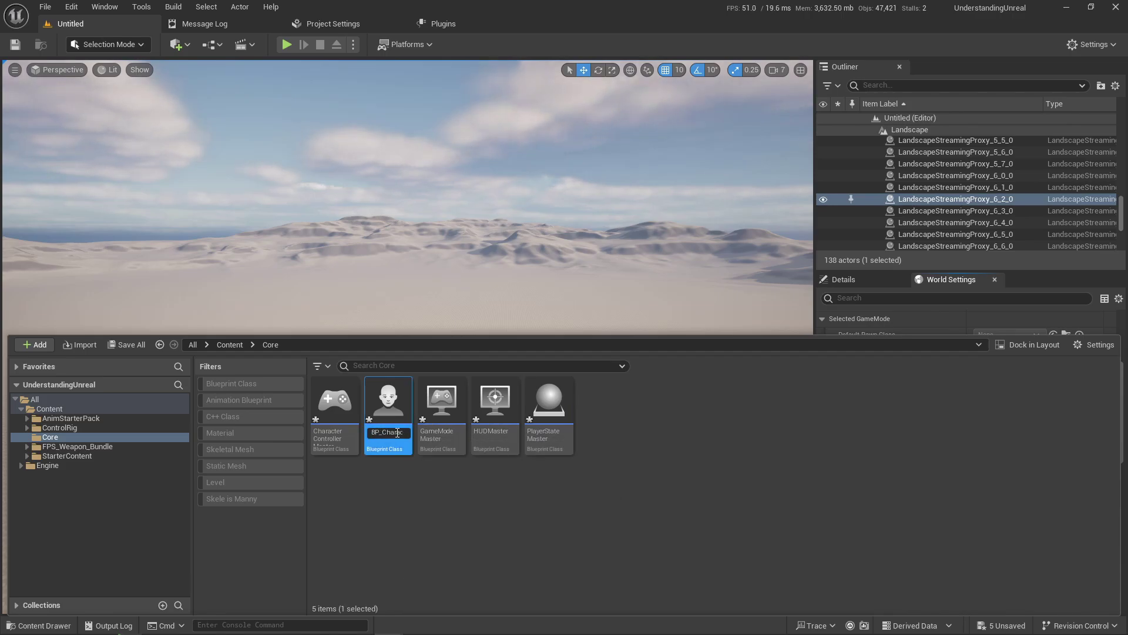
key("Return")
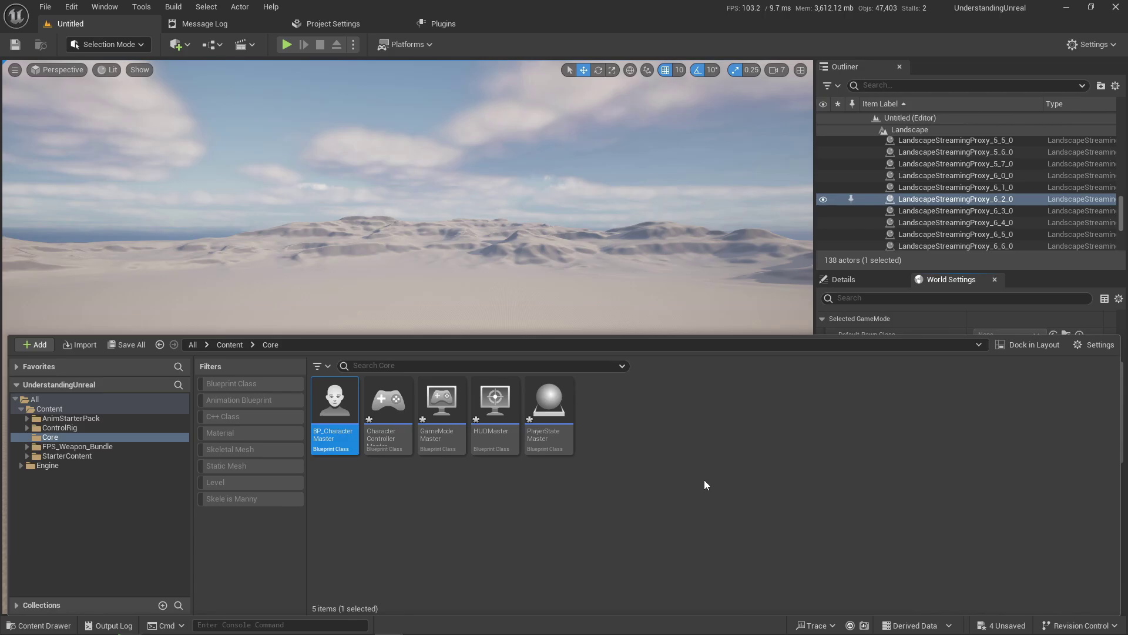
mouse_move(547, 428)
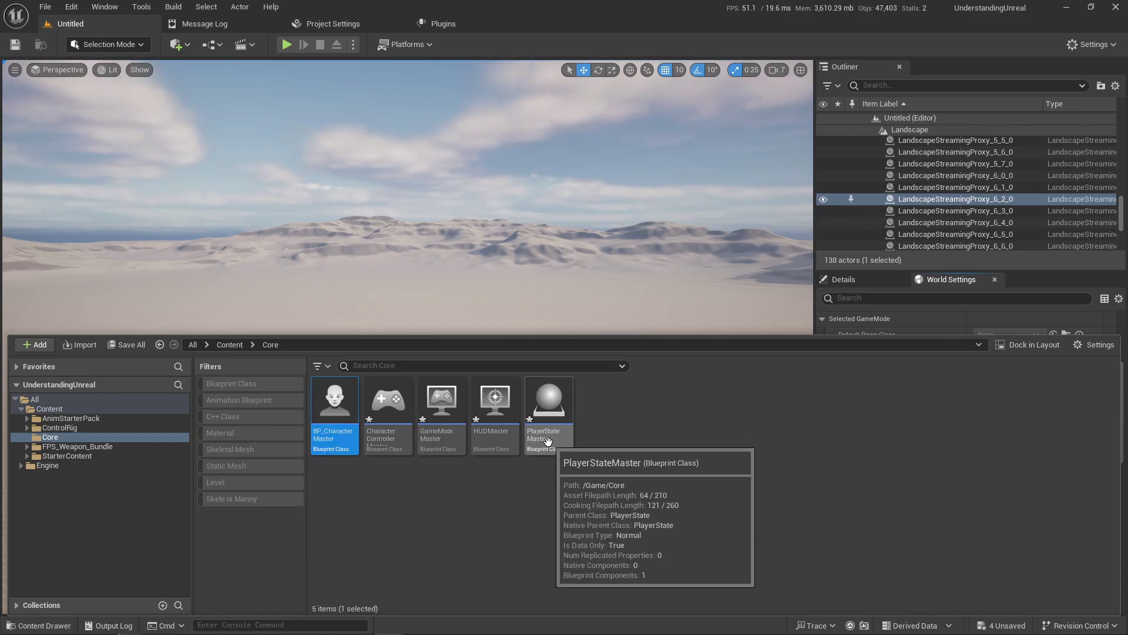
left_click(469, 481)
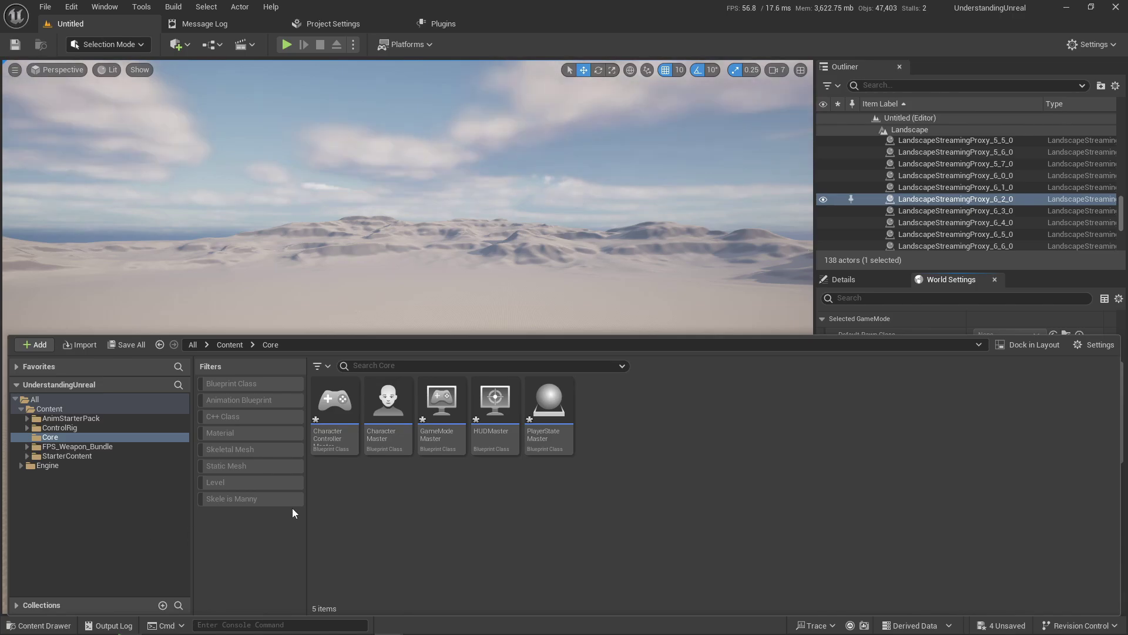
Rename the GameModeMaster Blueprint in the Core folder as UUGameModeMaster
left_click(451, 420)
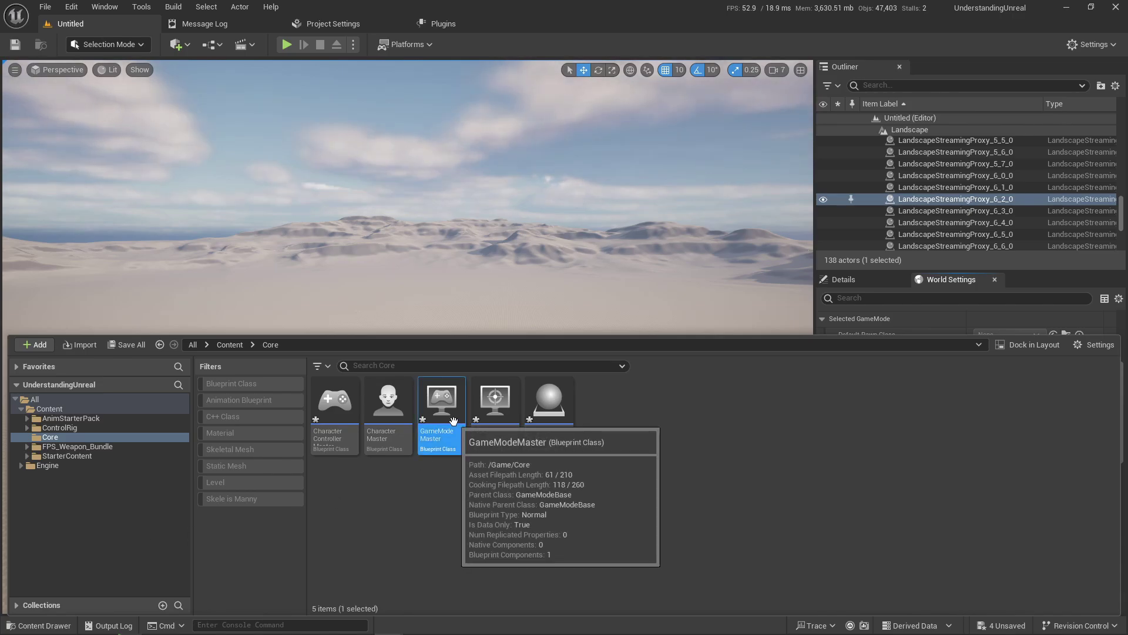
key("F2")
type("UUGameM")
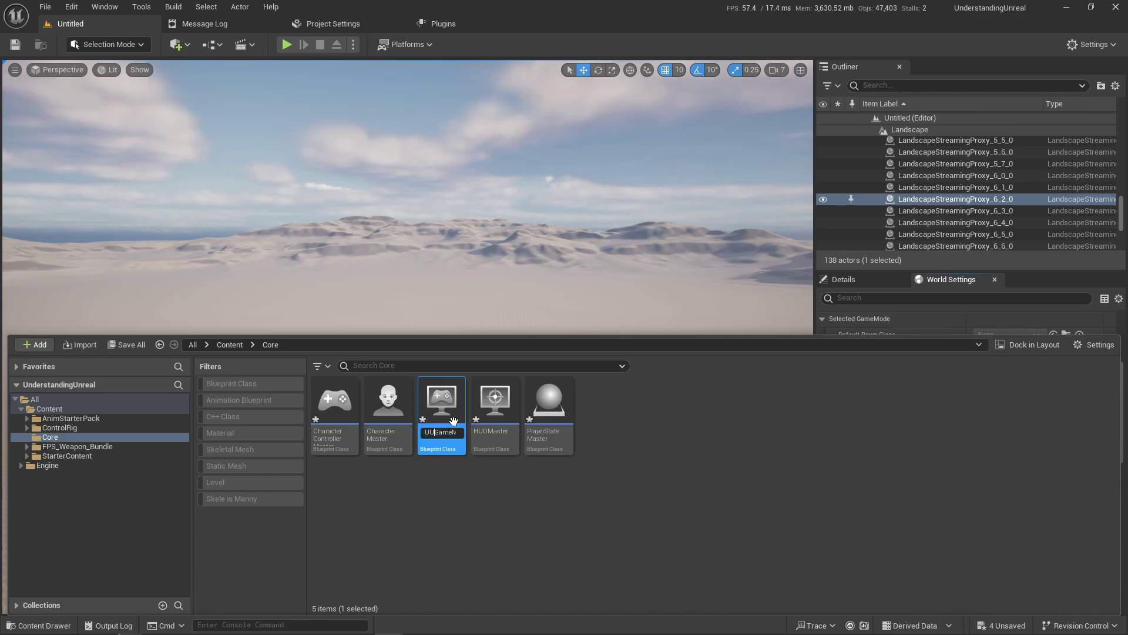
key("Return")
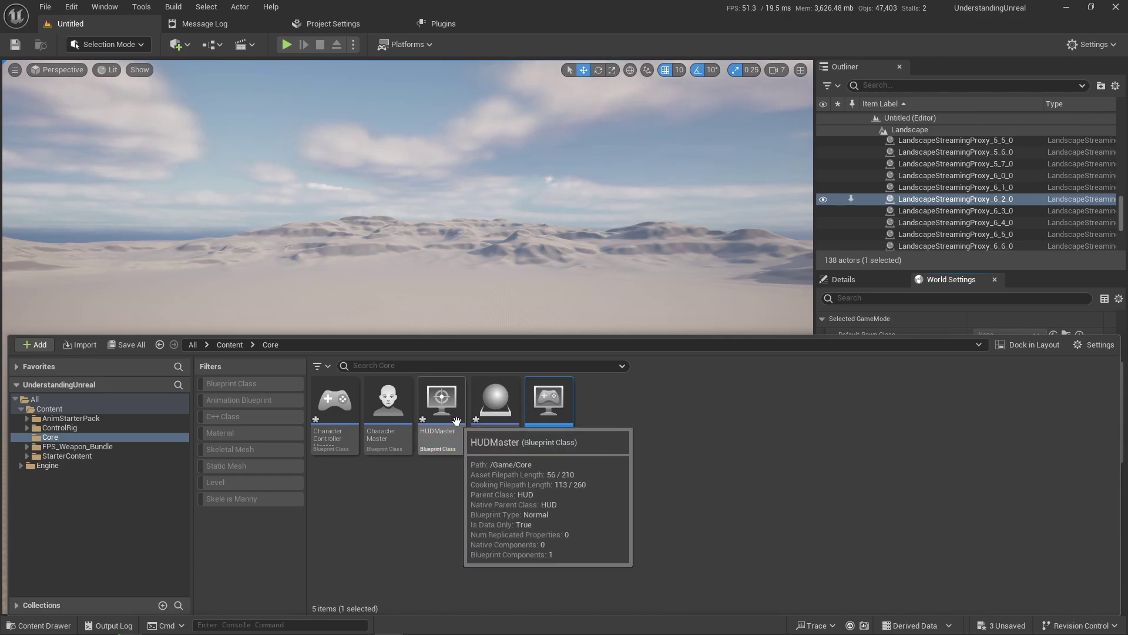
left_click(605, 509)
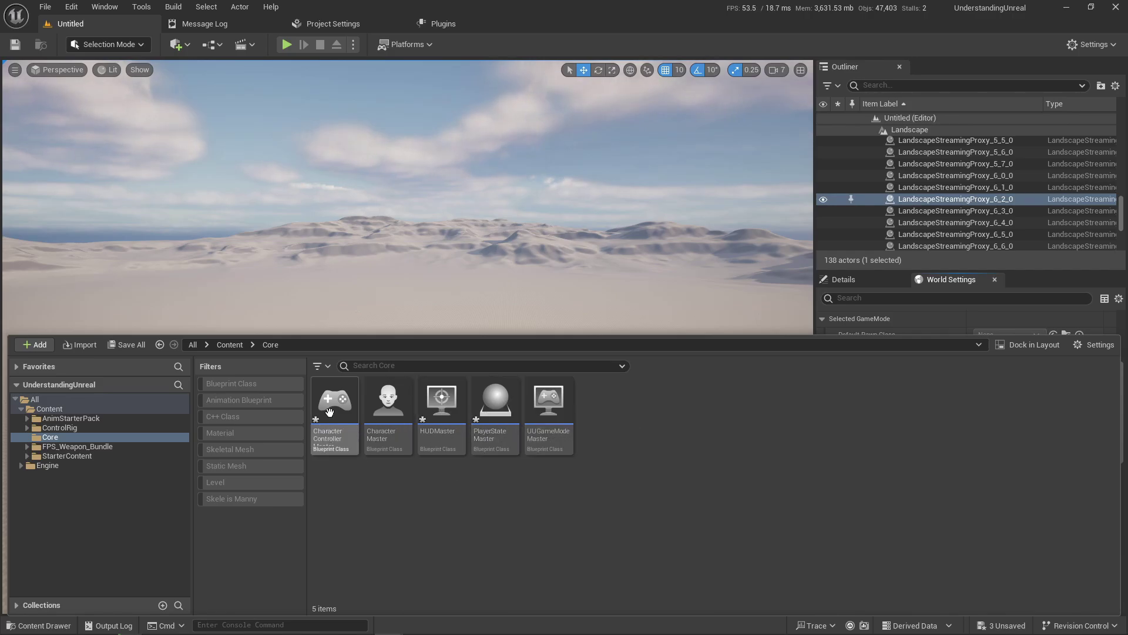
Set the level's GameMode Override to UUGameModeMaster in the World Settings
left_click(543, 438)
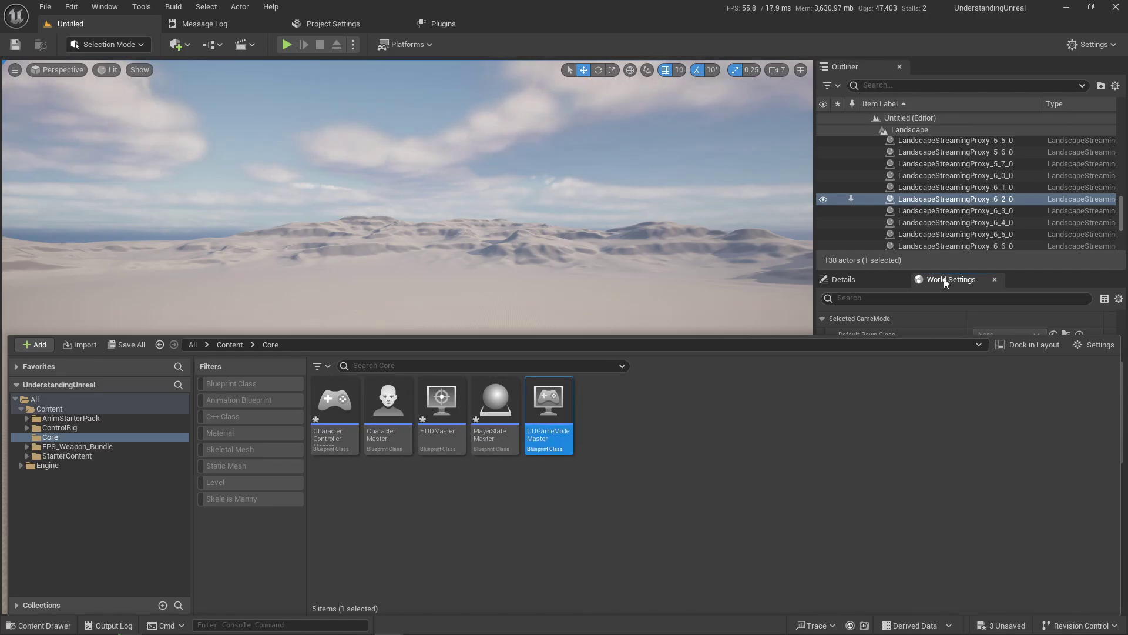
left_click(943, 336)
scroll(940, 352, "up", 4)
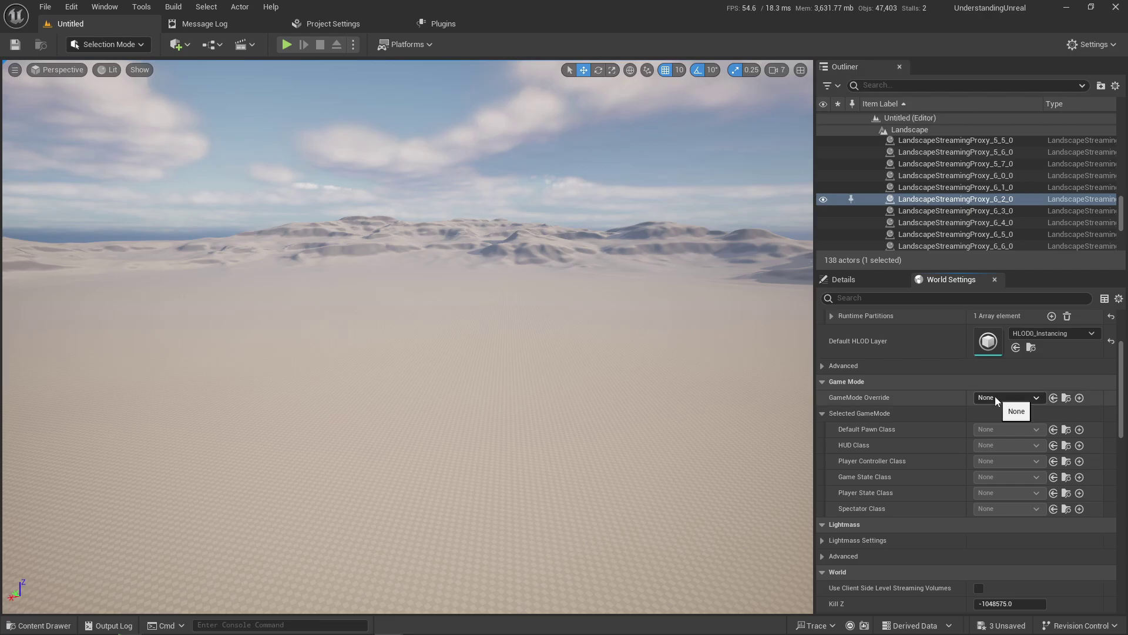
left_click(998, 397)
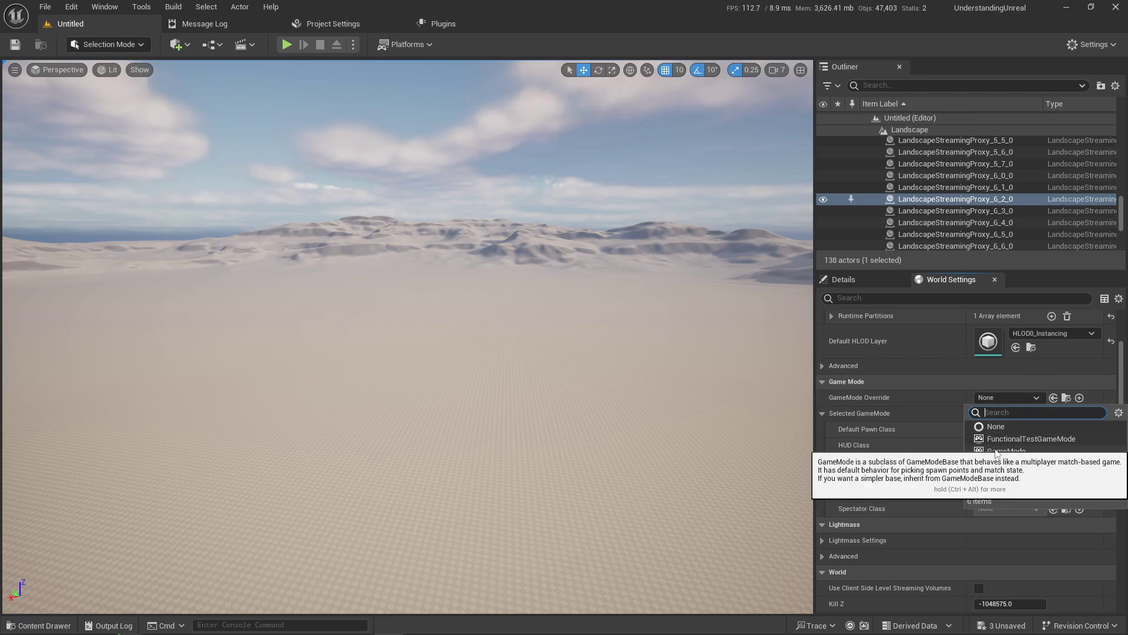
left_click(1010, 489)
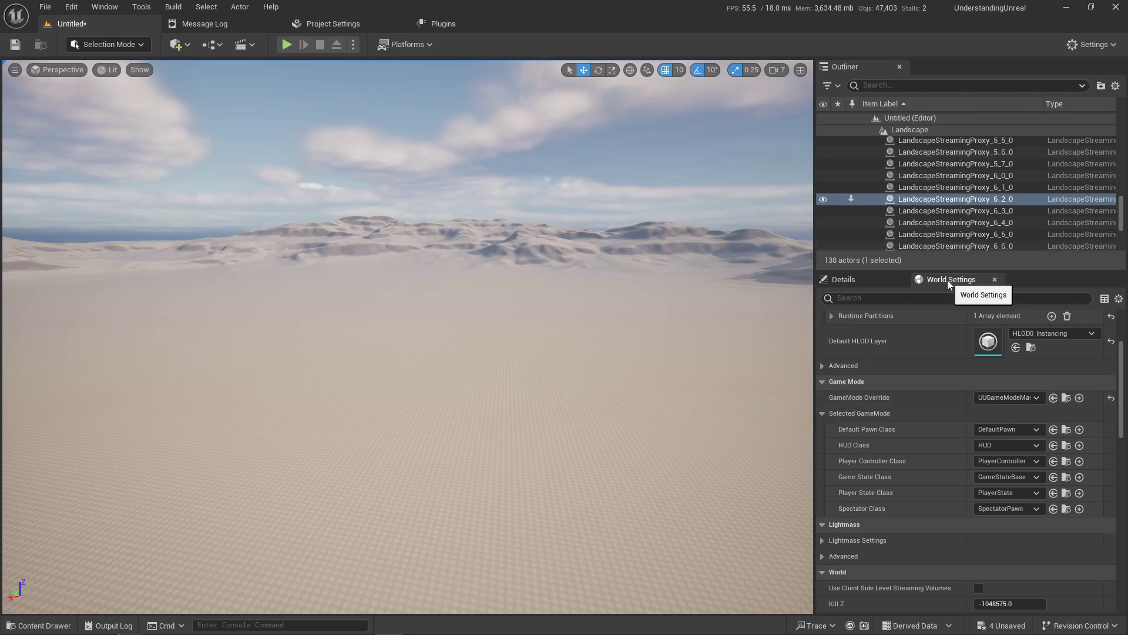
Bring up the World Settings and examine the Game Mode section and the available GameMode Override options
left_click(1081, 47)
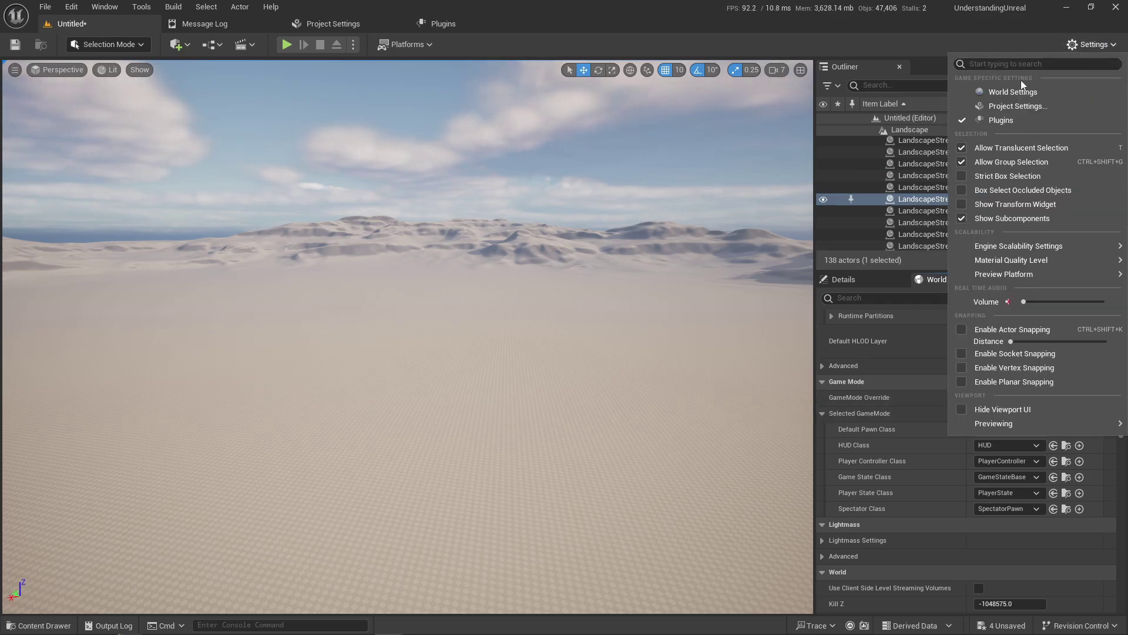
left_click(989, 92)
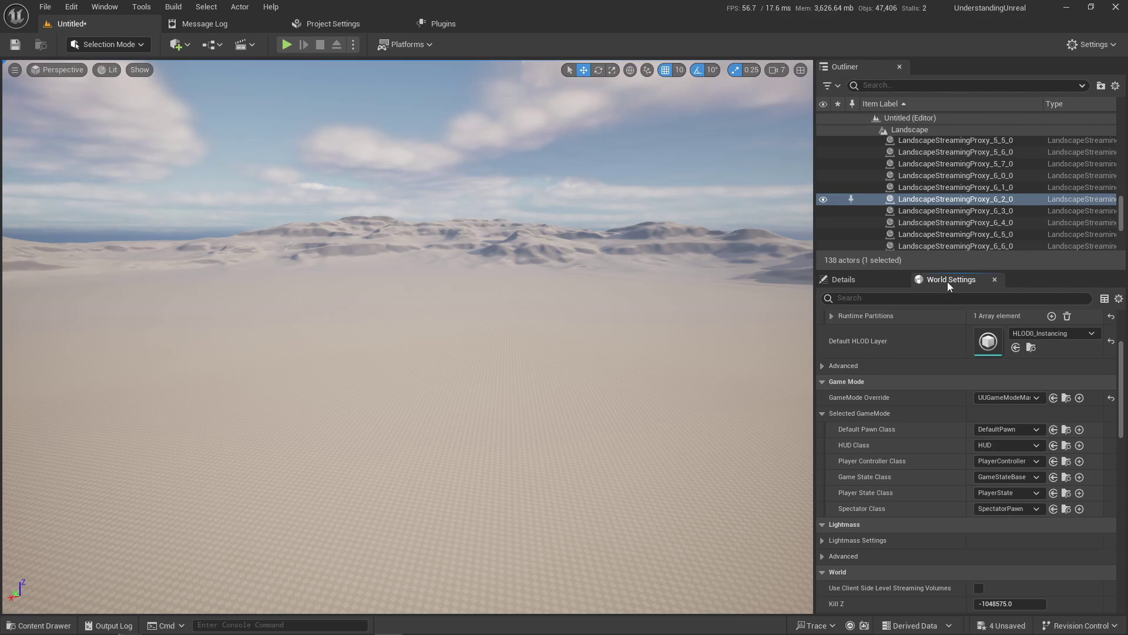
left_click_drag(947, 281, 971, 282)
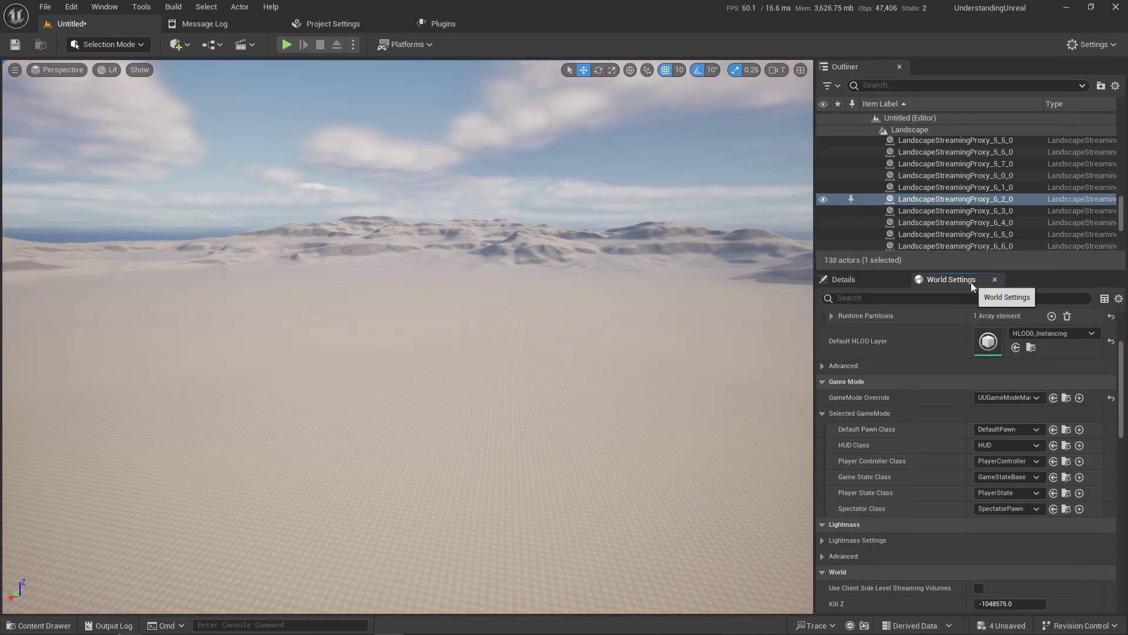
scroll(910, 369, "up", 5)
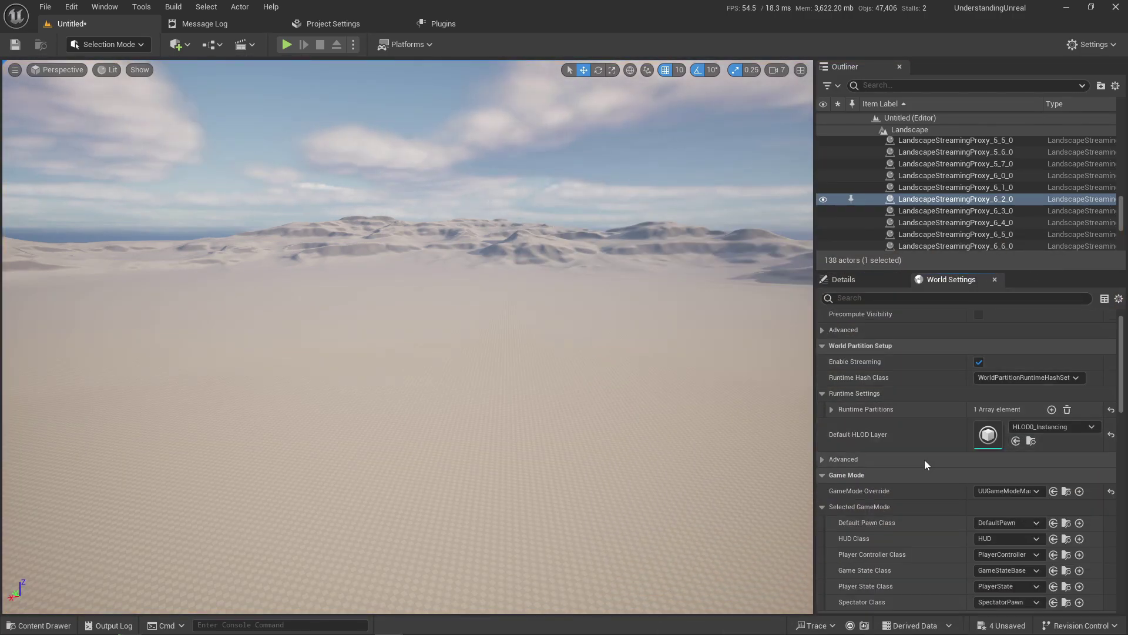
scroll(925, 459, "down", 3)
left_click(1005, 435)
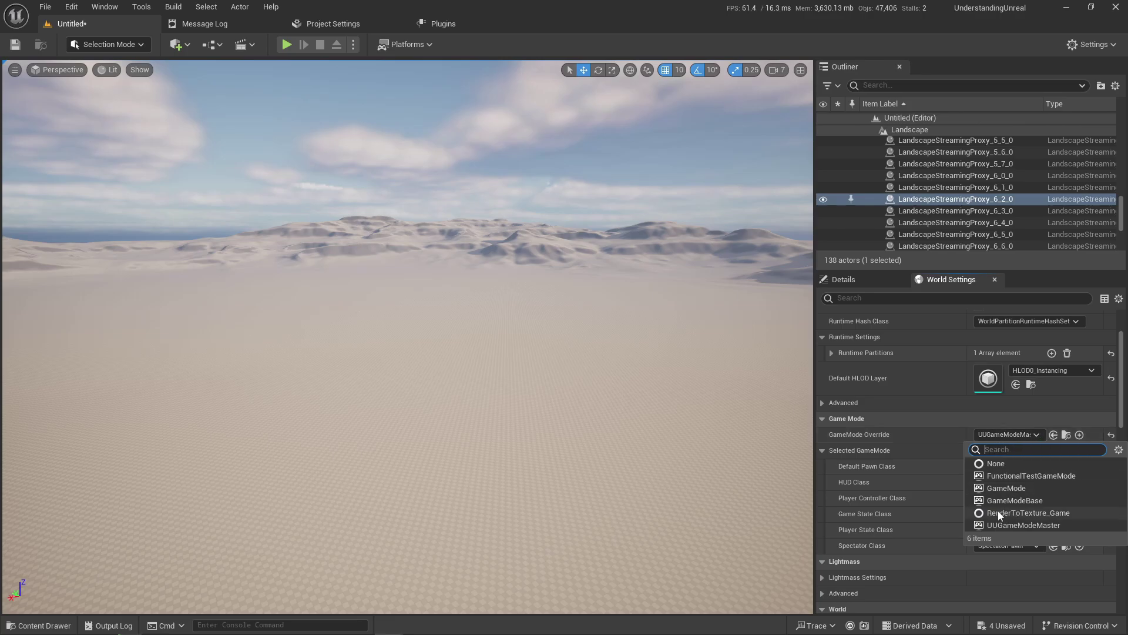
left_click(877, 425)
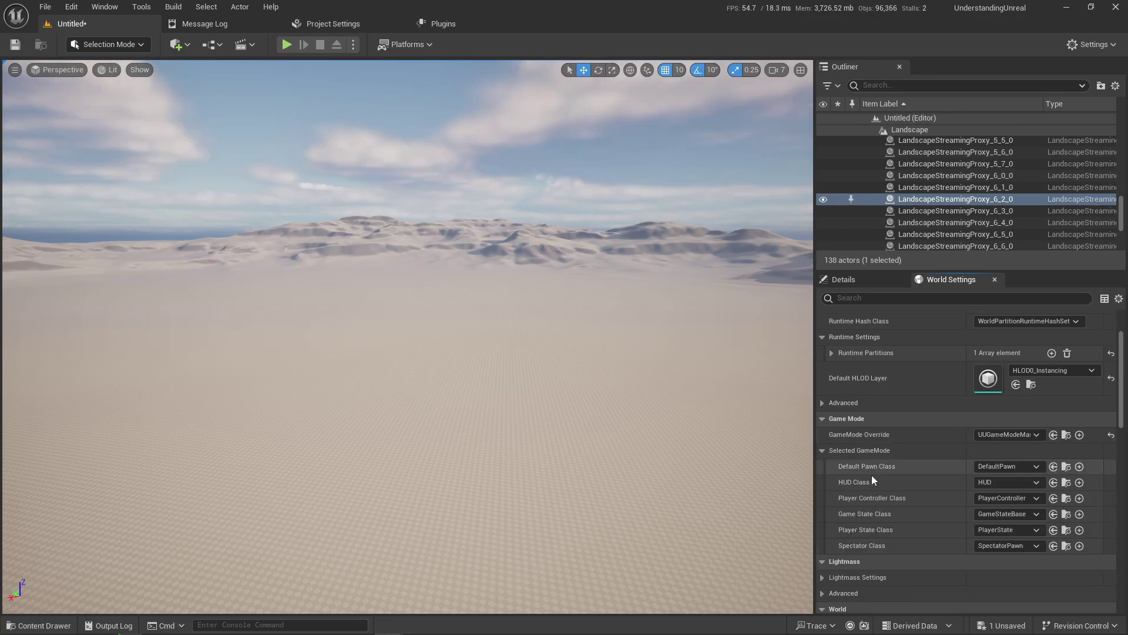
Assign CharacterMaster as the Default Pawn Class and HUDMaster as the HUD Class of the selected game mode
left_click(1005, 466)
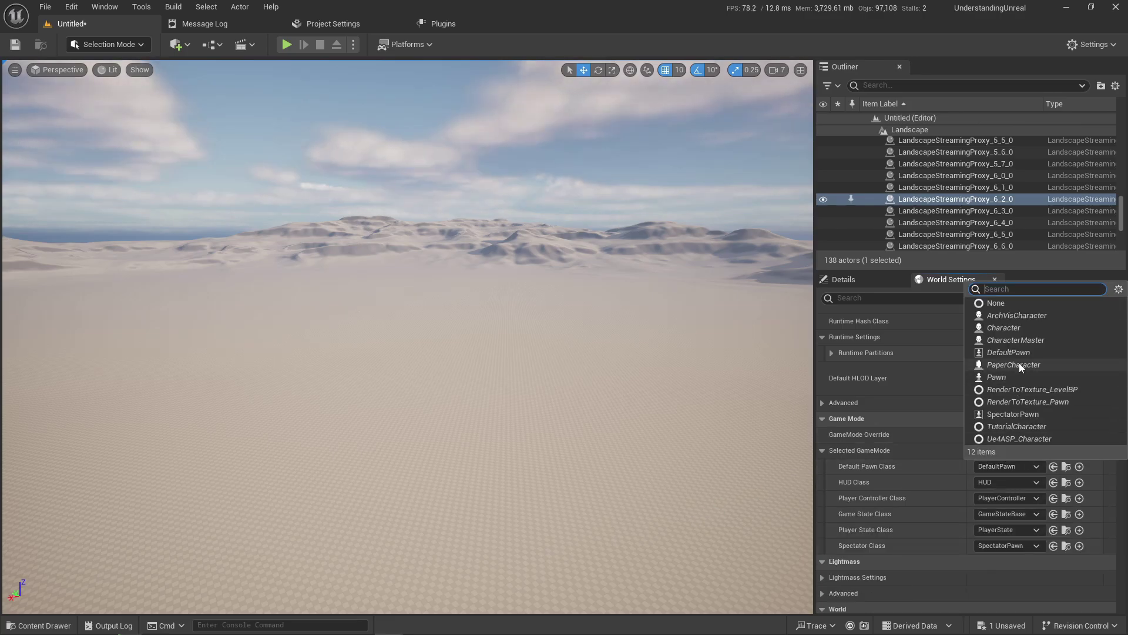
left_click(1017, 340)
left_click(999, 482)
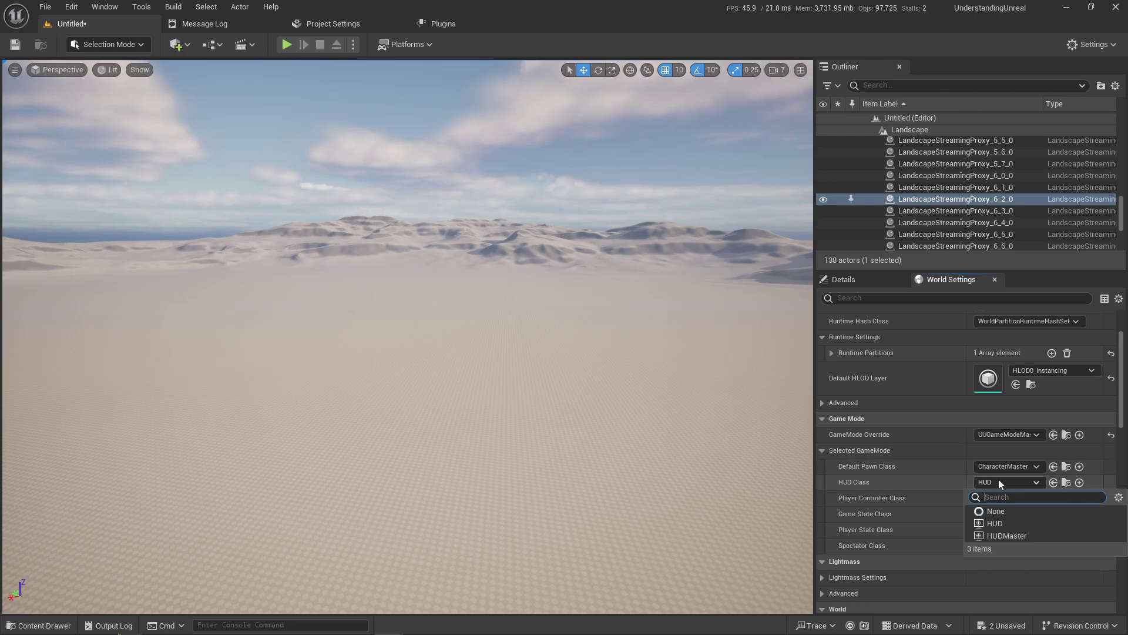
left_click(1006, 535)
Assign CharacterControllerMaster as the Player Controller Class and PlayerStateMaster as the Player State Class of the selected game mode
left_click(1007, 498)
left_click(1021, 539)
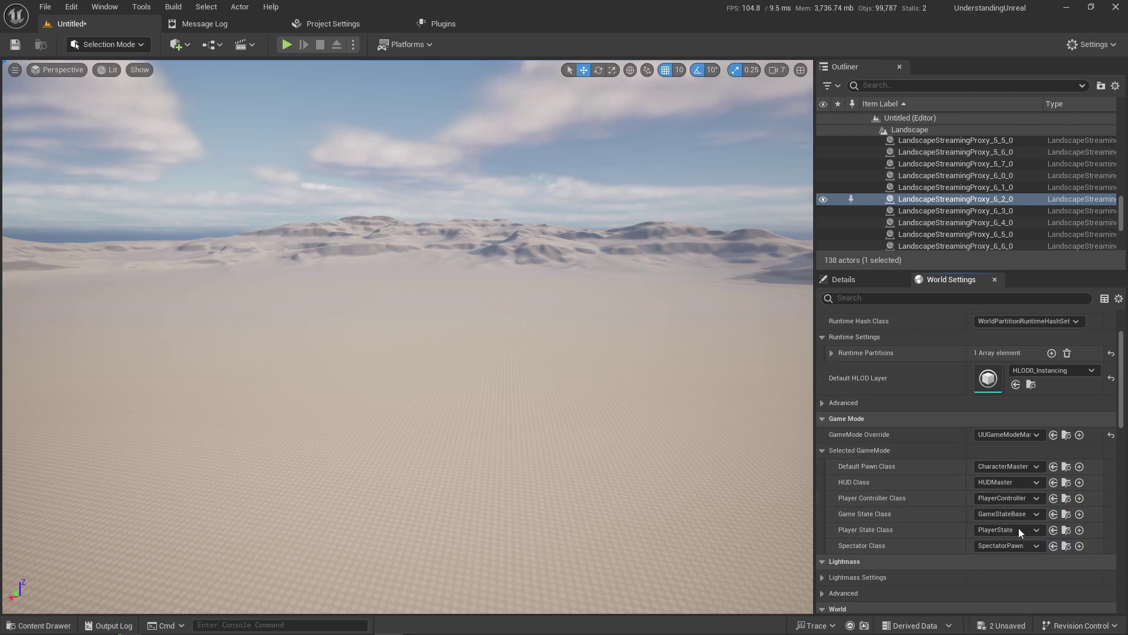
left_click(1012, 529)
left_click(1014, 563)
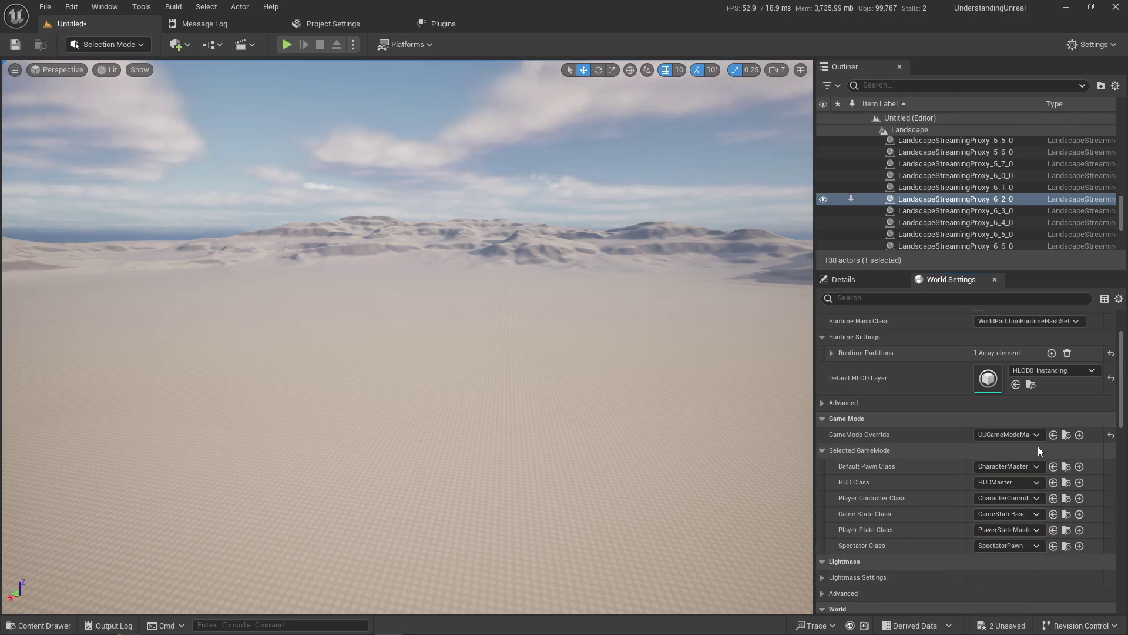
Locate the UUGameModeMaster Blueprint in the Core folder and open it to check its default classes
left_click(1054, 434)
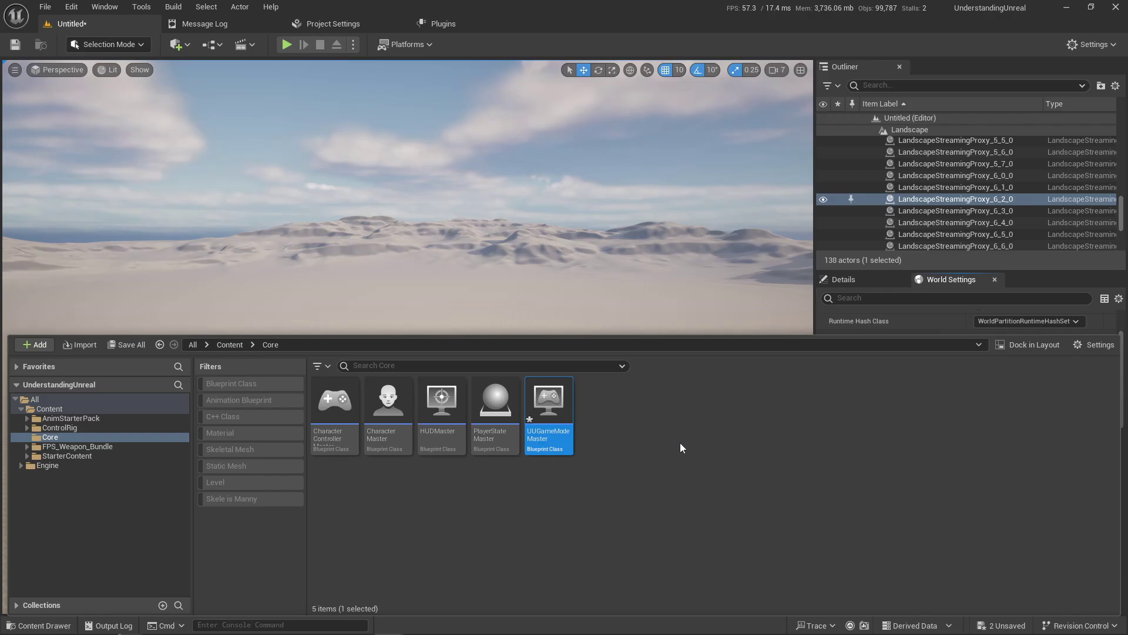
double_click(545, 422)
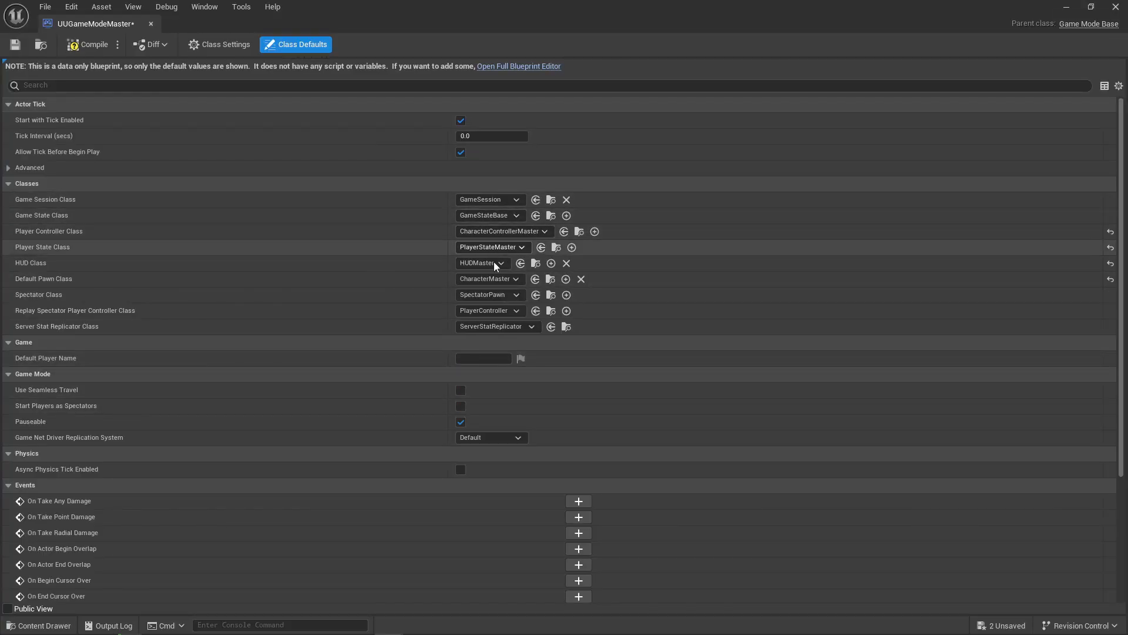
Save the untitled level as Openworld in the StarterContent/Maps folder
key("ctrl+s")
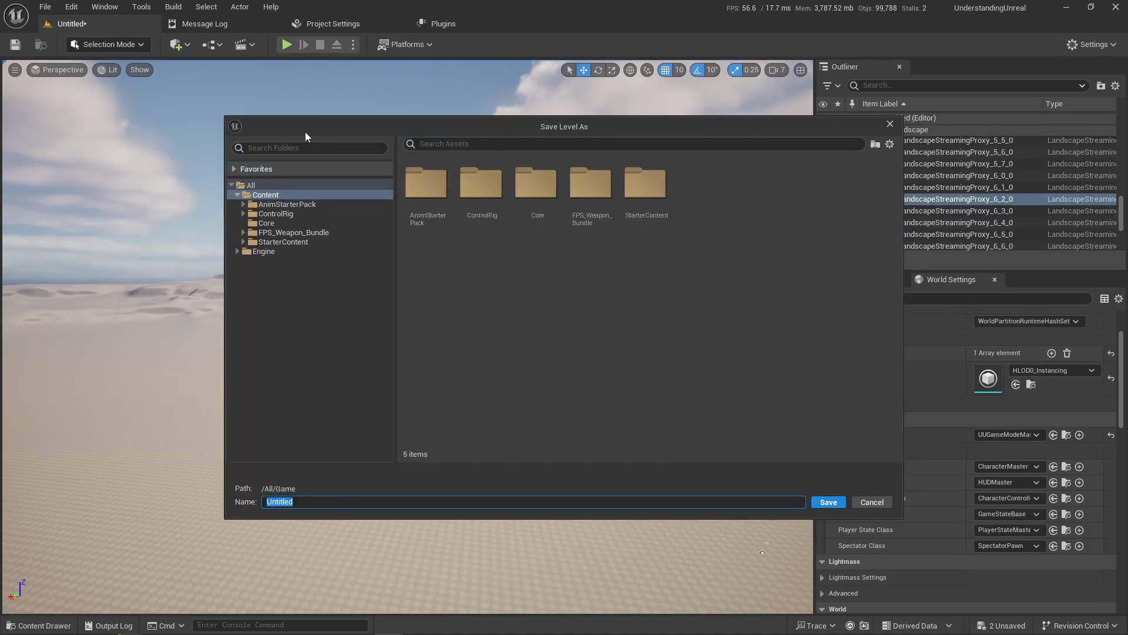
left_click_drag(577, 136, 465, 147)
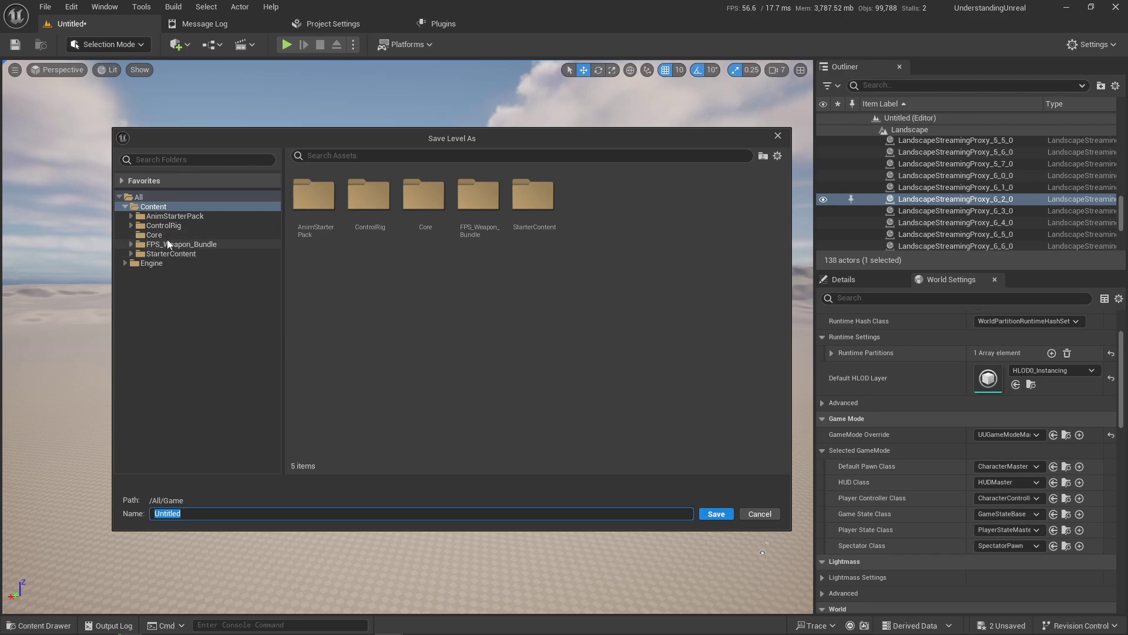
left_click(130, 253)
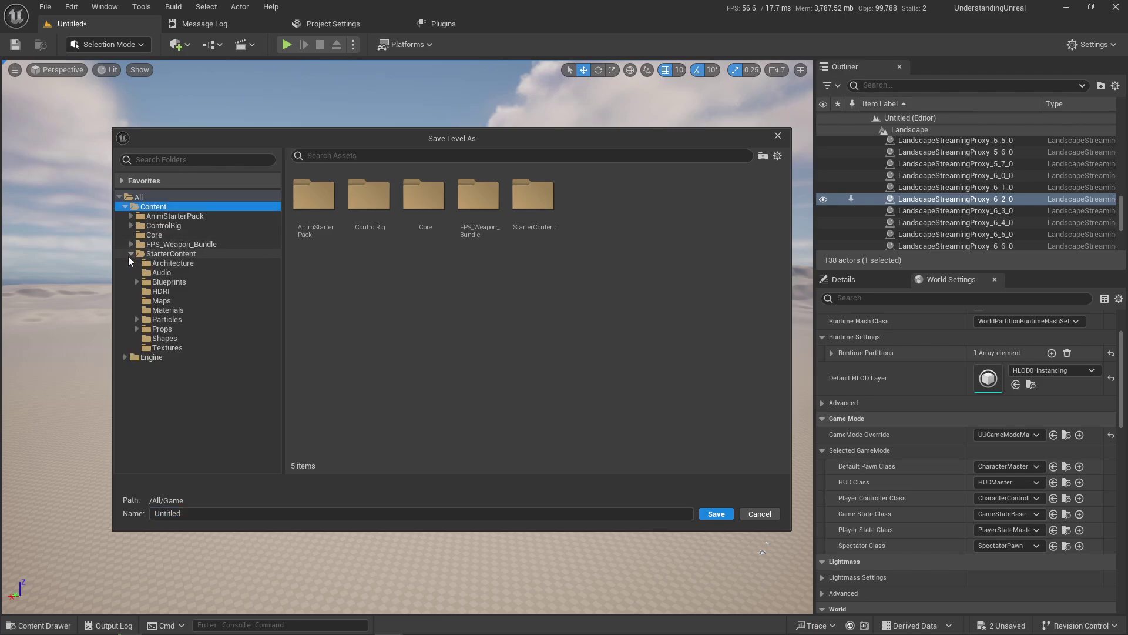
left_click(157, 301)
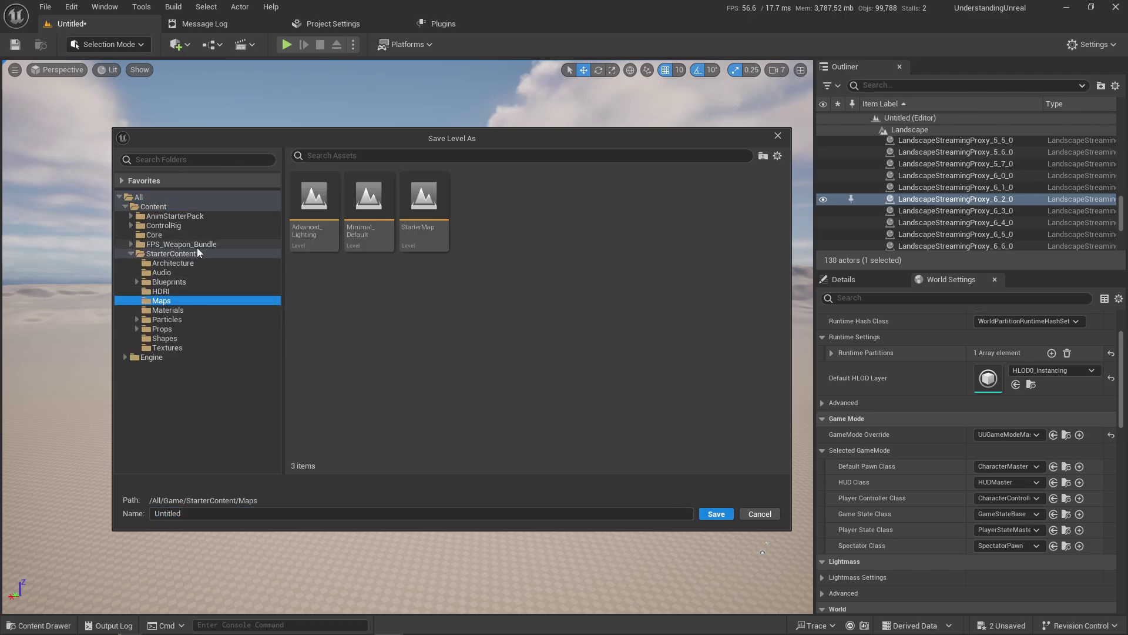
left_click(210, 513)
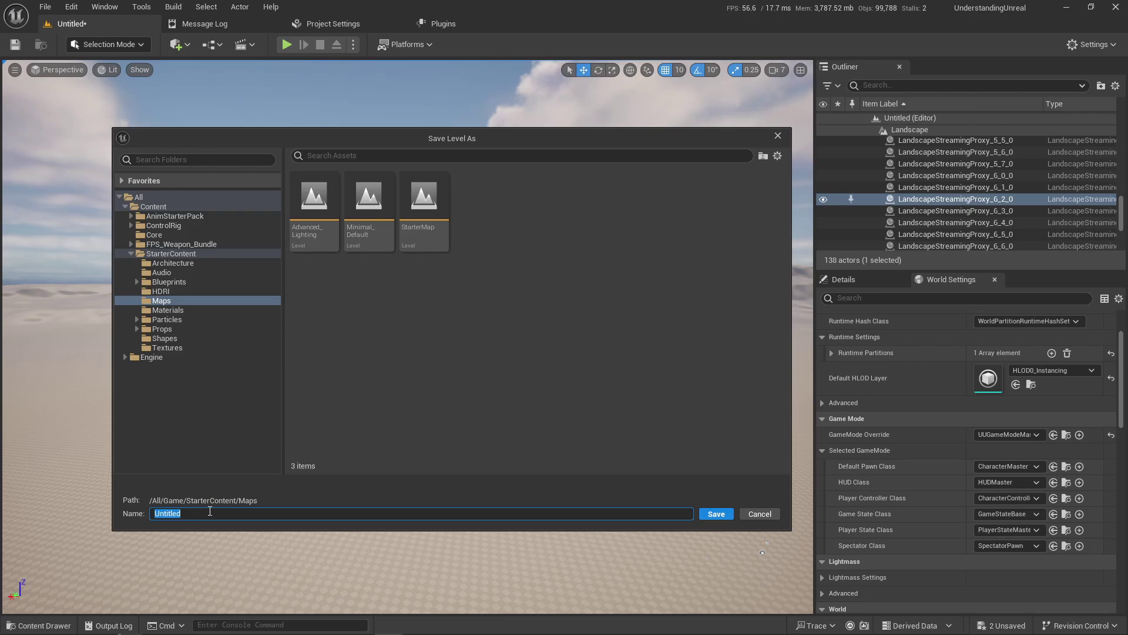
type("Openworld")
left_click(717, 513)
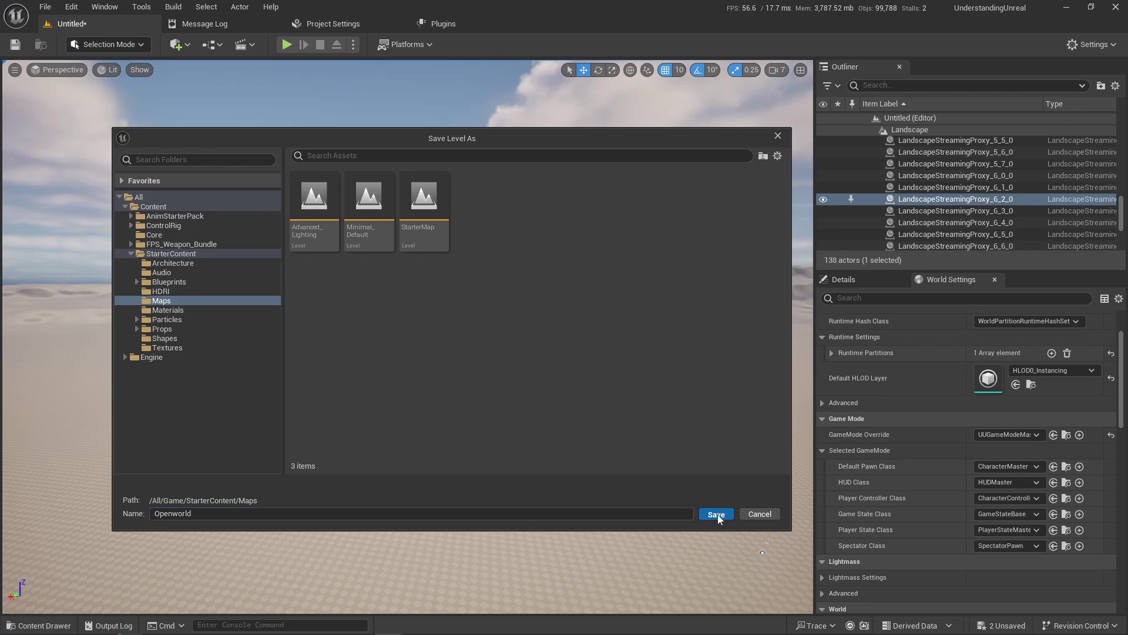
key("ctrl+space")
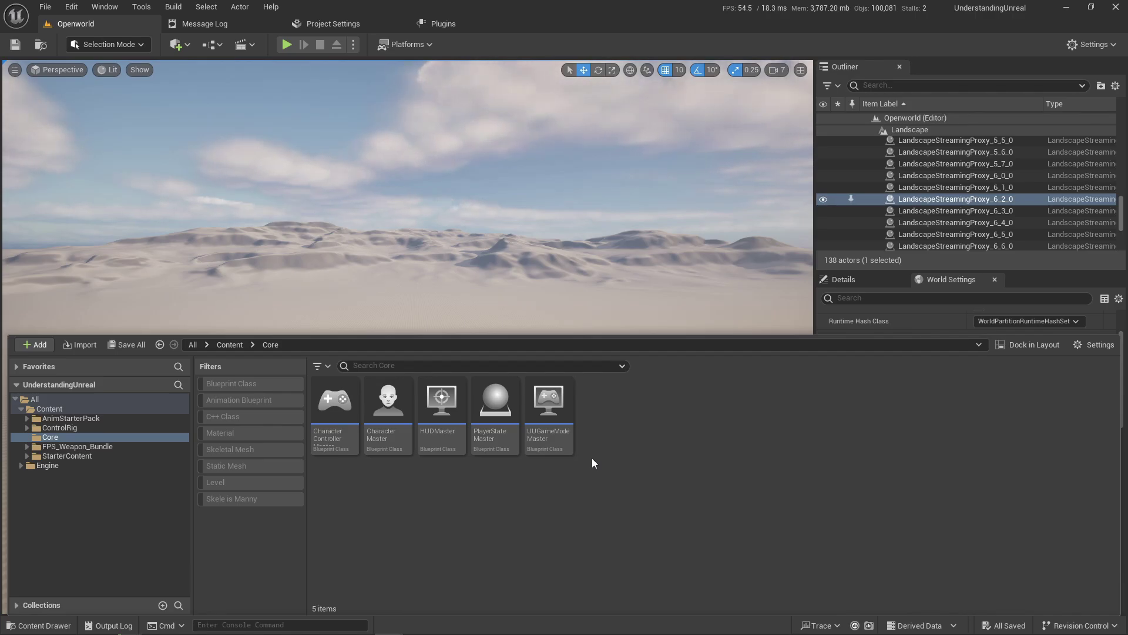
left_click(387, 409)
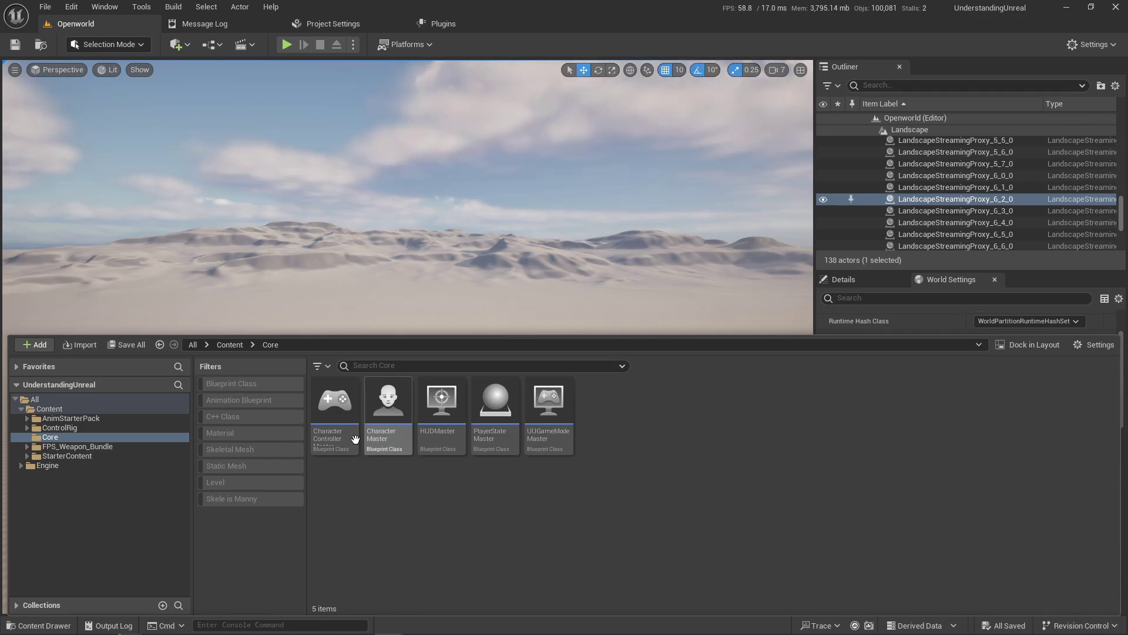
left_click(341, 421)
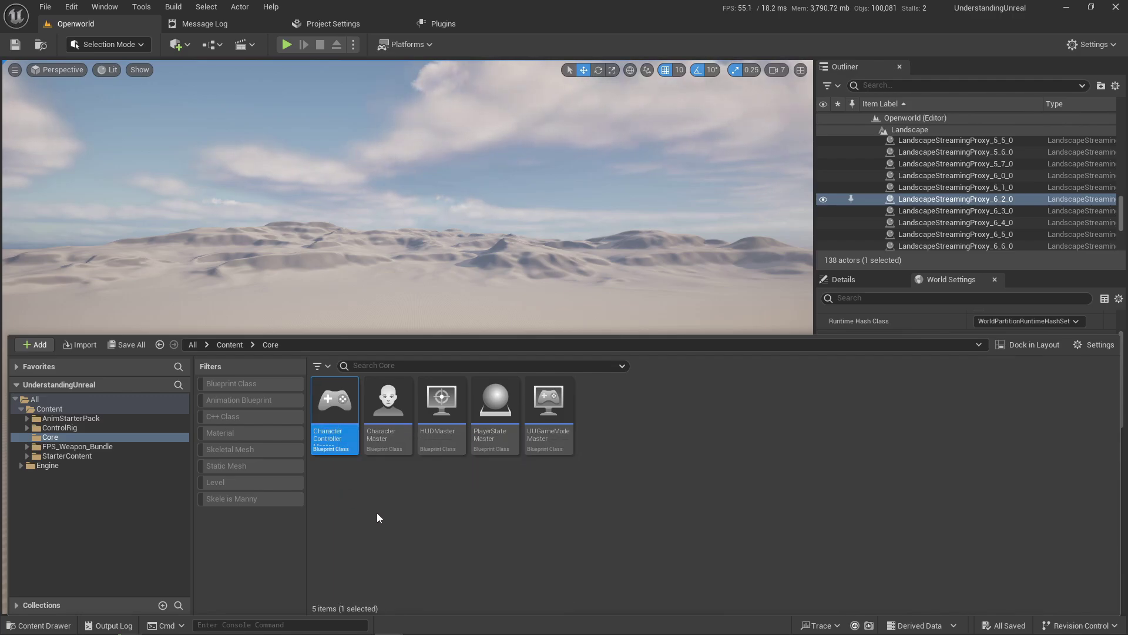
left_click(431, 449)
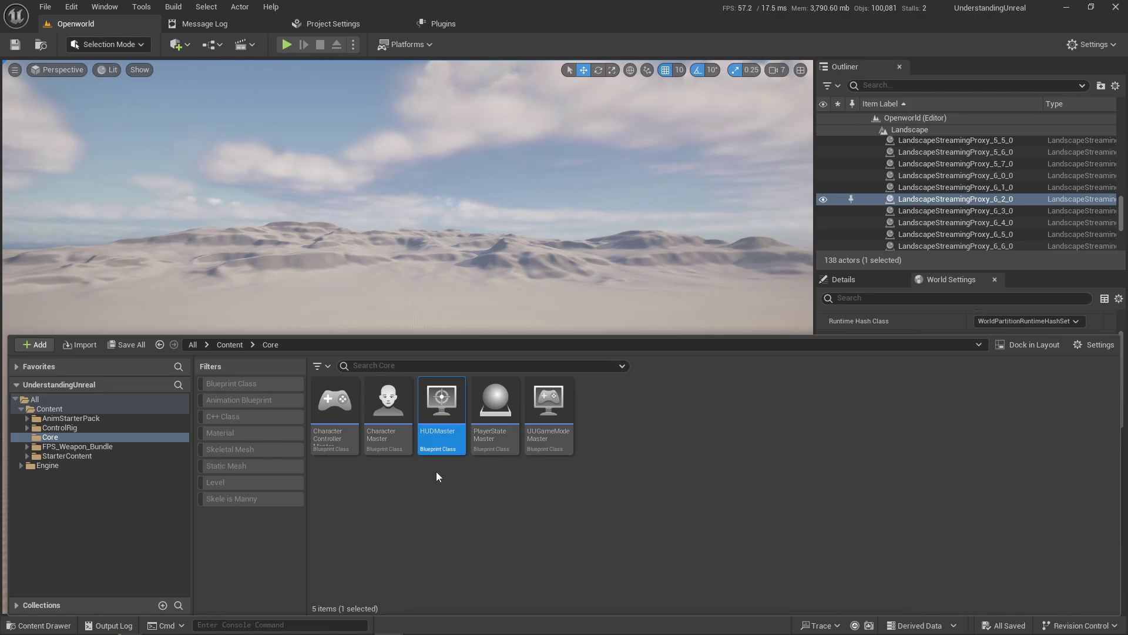
Review the PlayerStateMaster and UUGameModeMaster Blueprints in the Core folder, and return to the level viewport
left_click(499, 449)
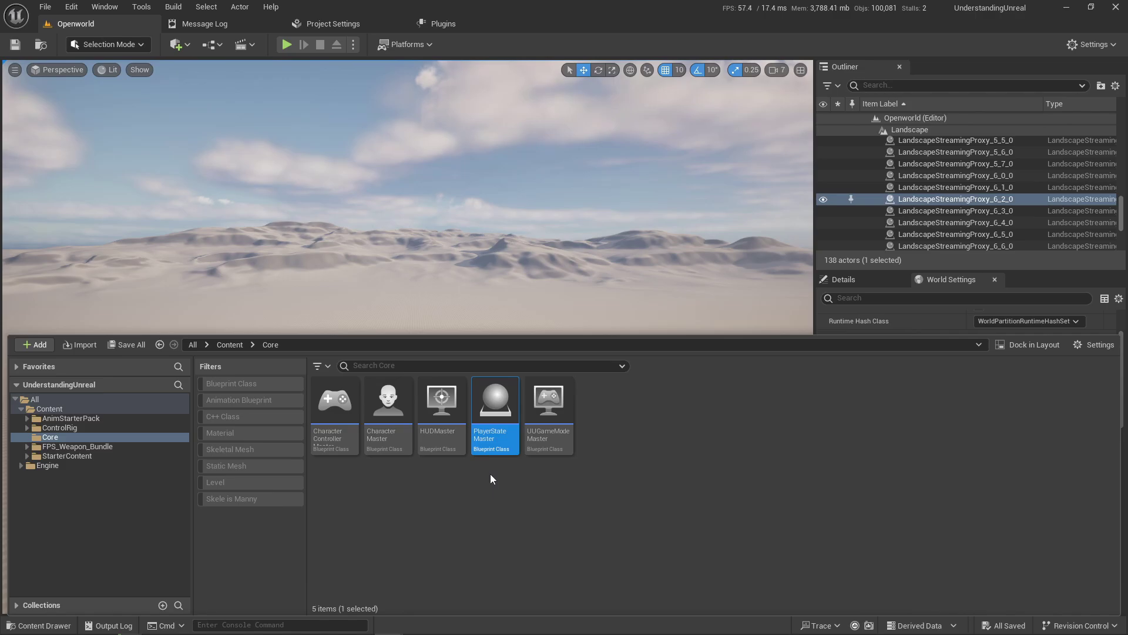
left_click(565, 432)
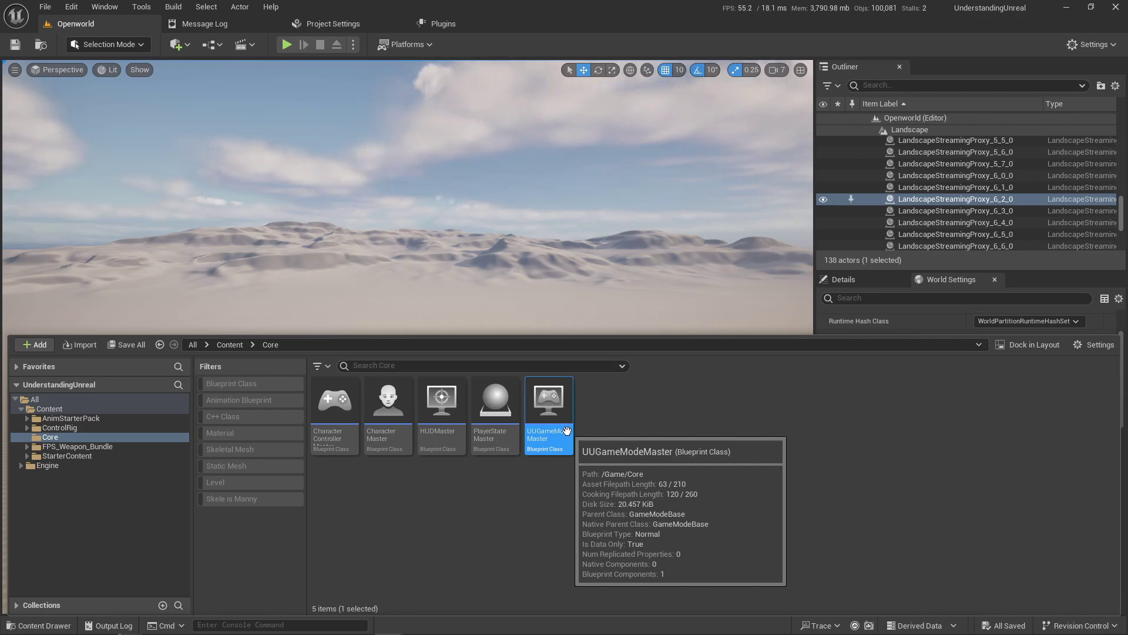
left_click_drag(566, 431, 651, 481)
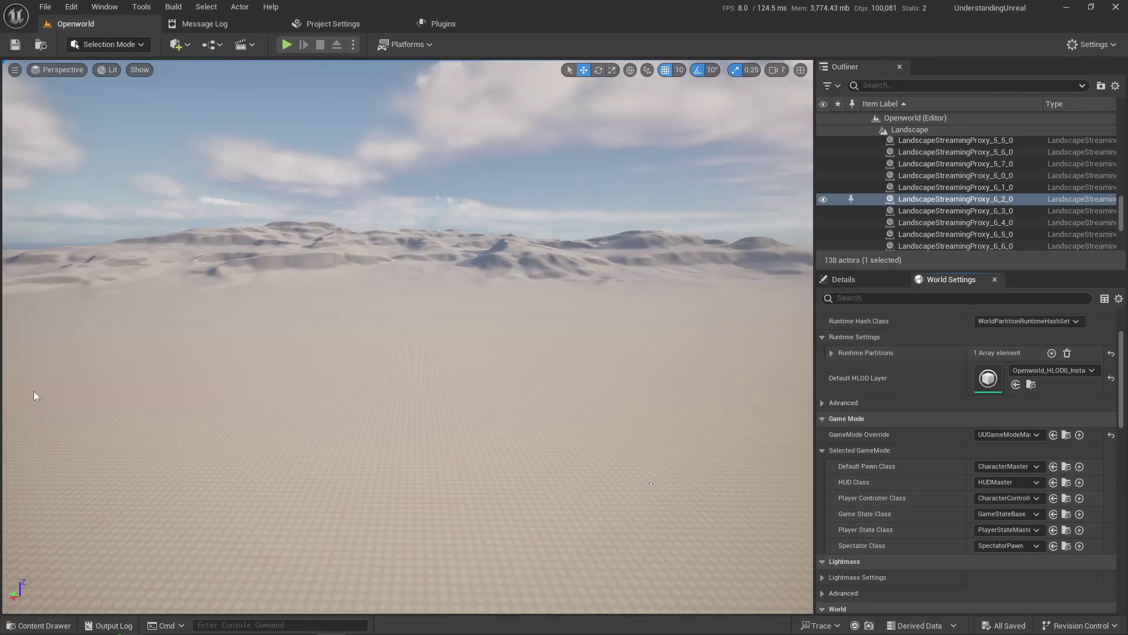
Play-test the Openworld level in the editor and close the Message Log
right_click(239, 399)
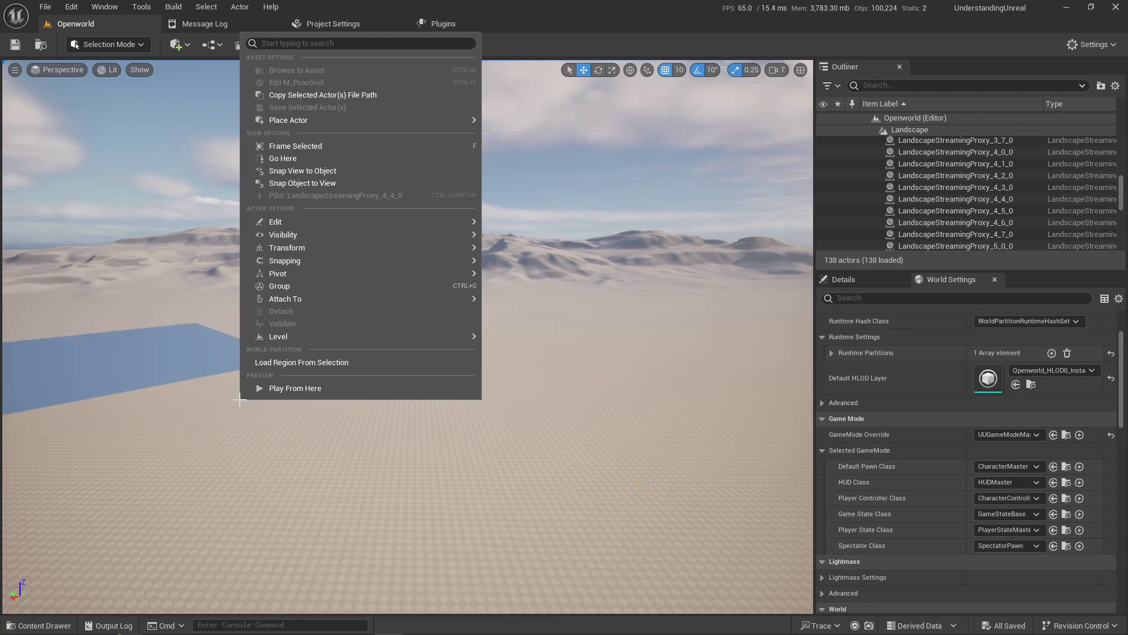
left_click(230, 417)
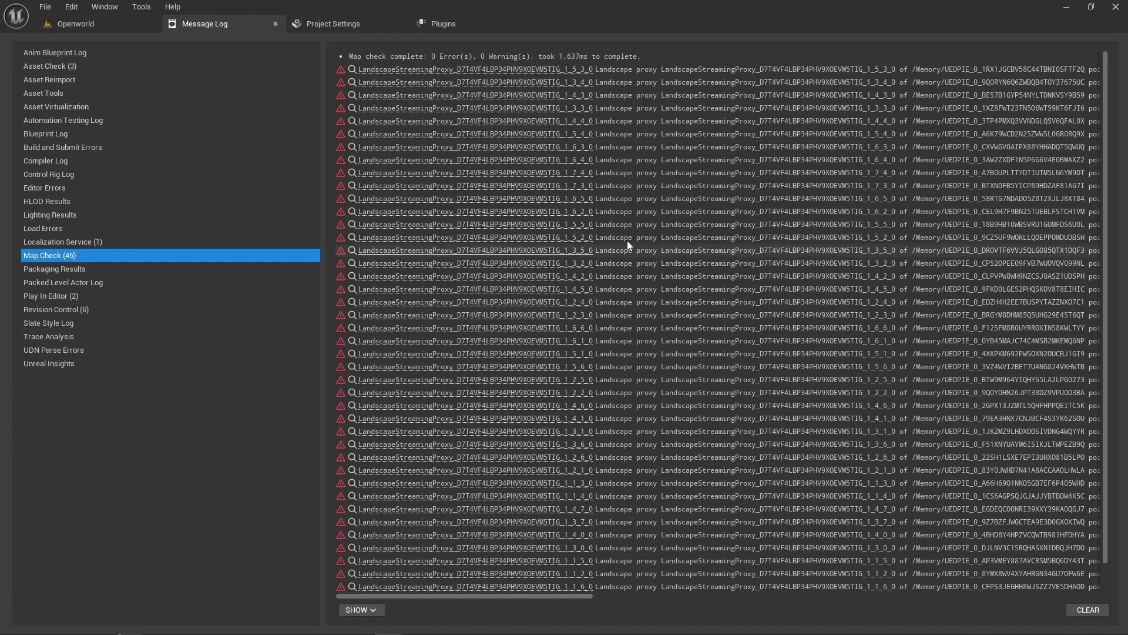
left_click(275, 24)
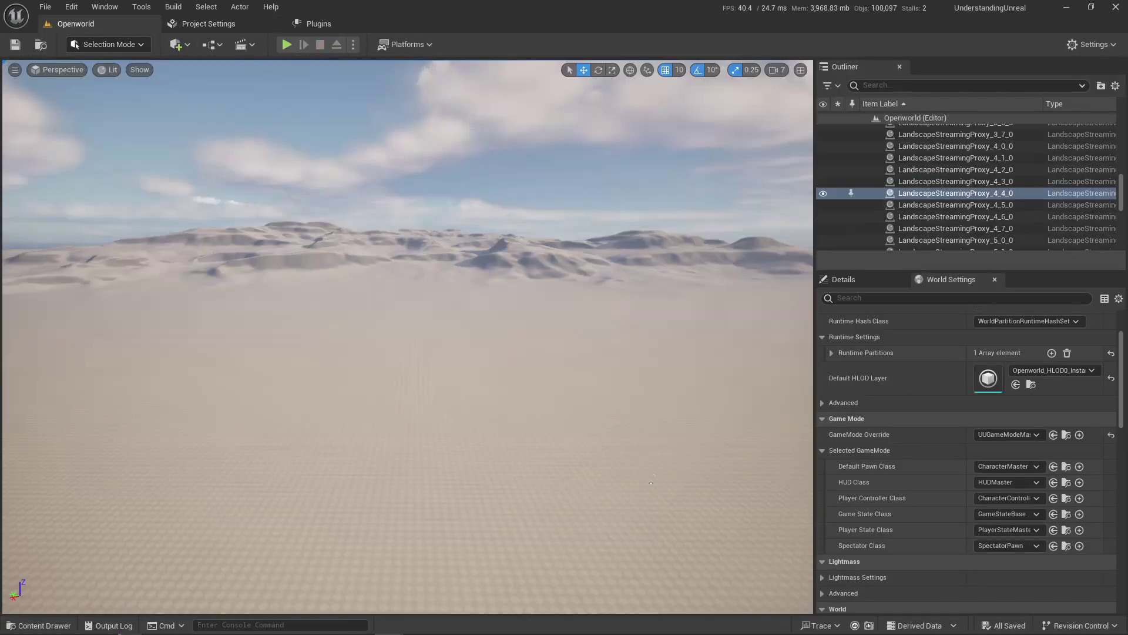
Run the Openworld level again, take control of the game view to check it, and stop the play session
right_click_drag(651, 479, 651, 479)
key("f")
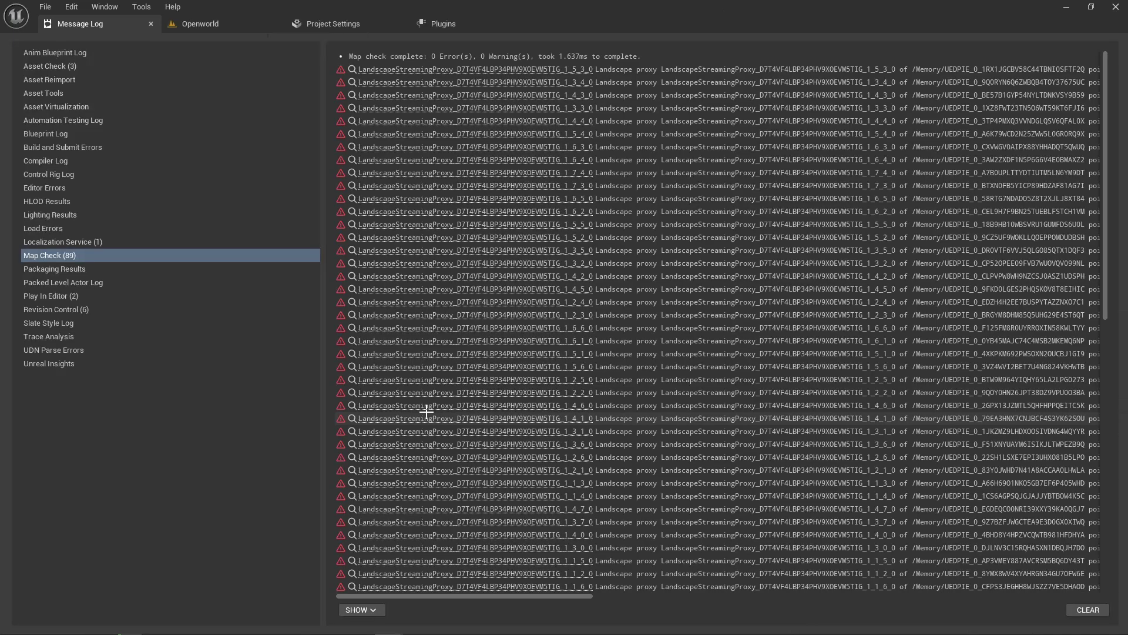
left_click(234, 22)
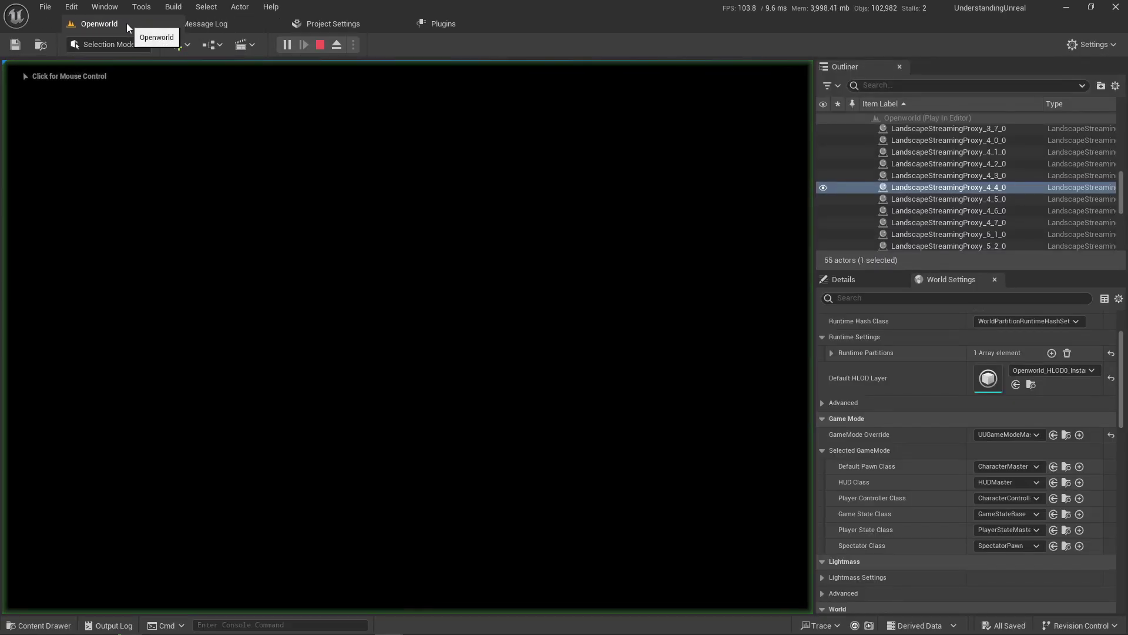
left_click(302, 242)
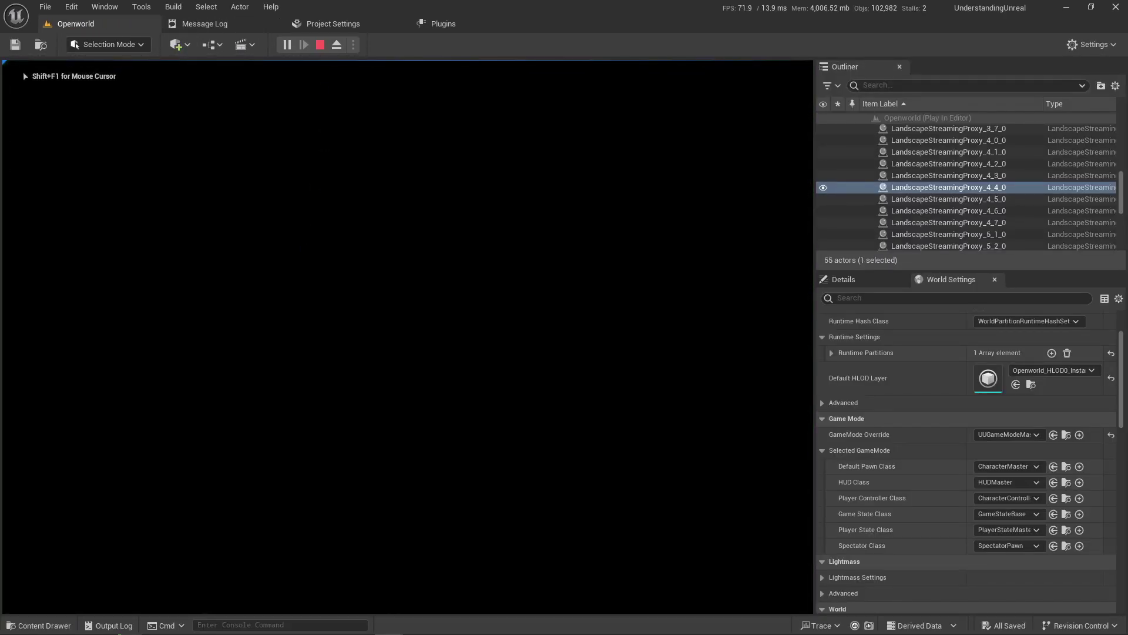
key("Escape")
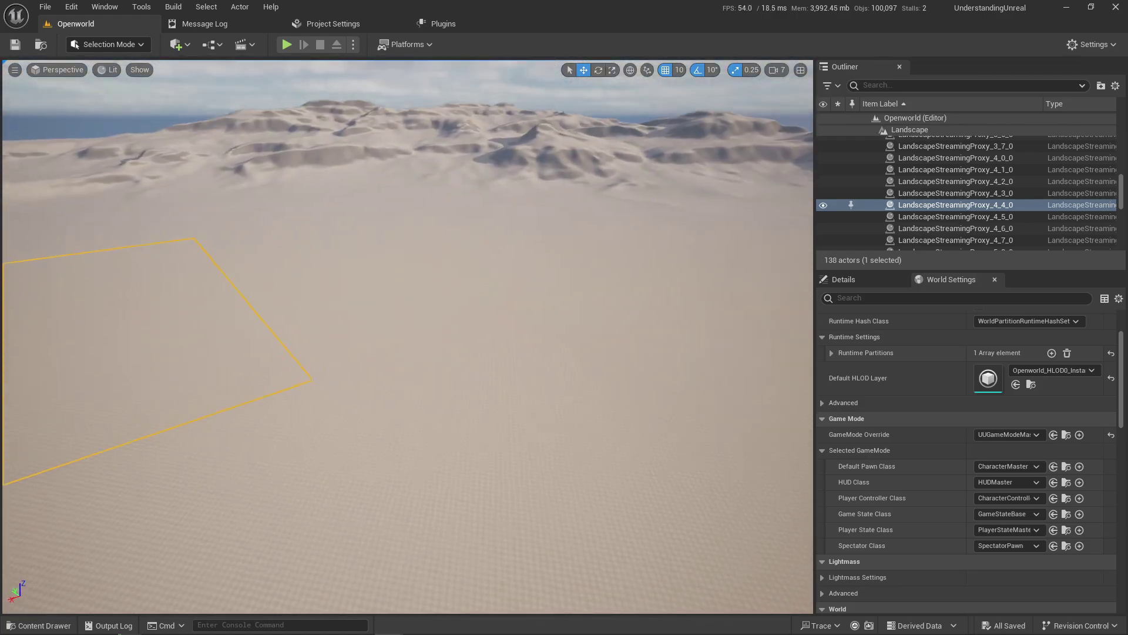
key("f")
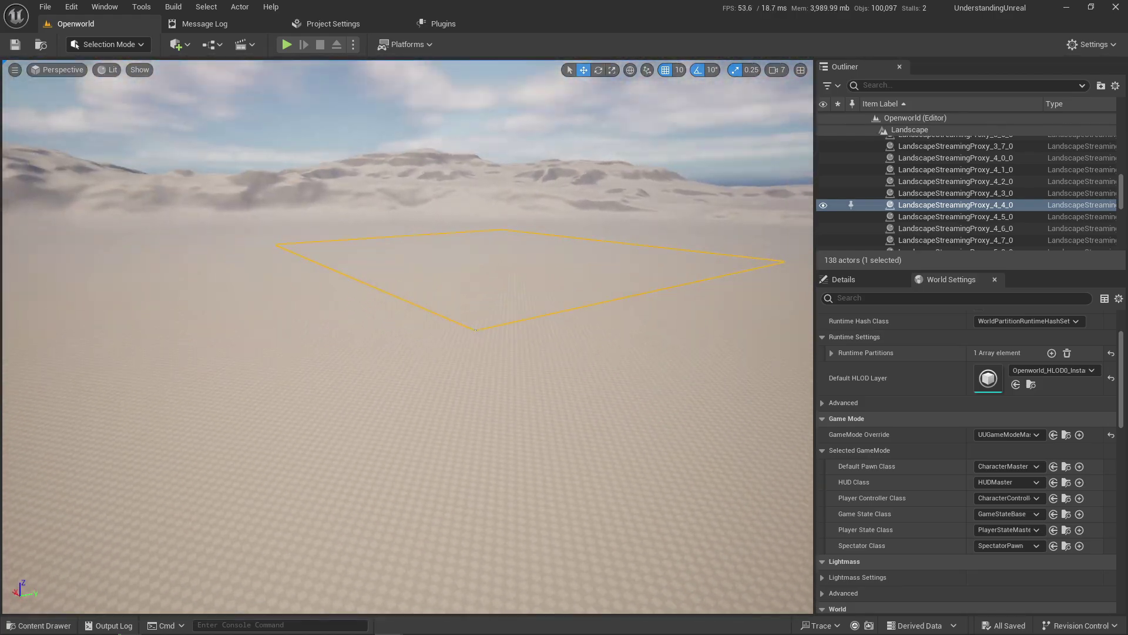